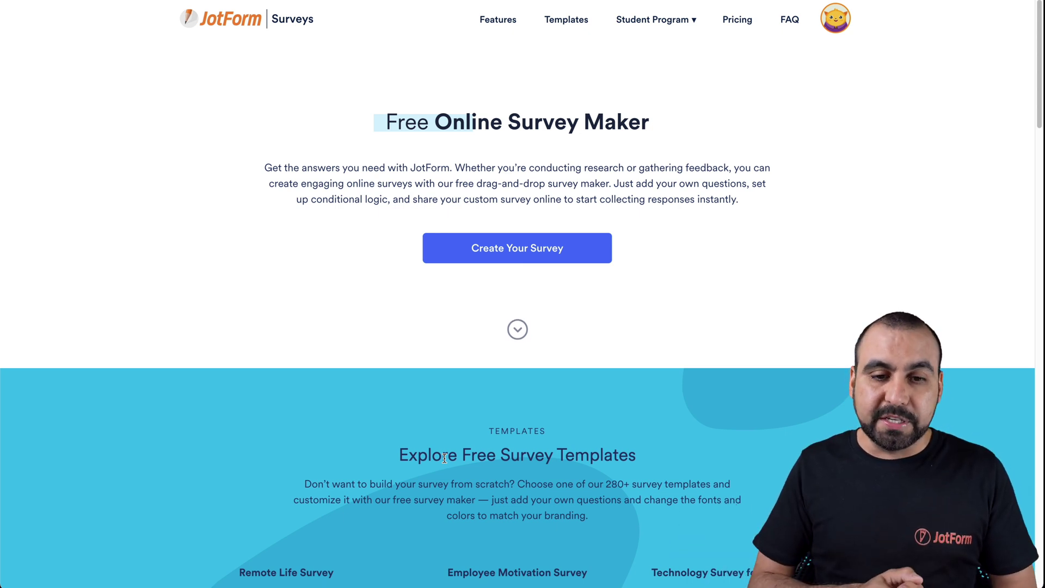
Browse the survey templates and create a new form from the Remote Life Survey template.
scroll(451, 441, down, 1)
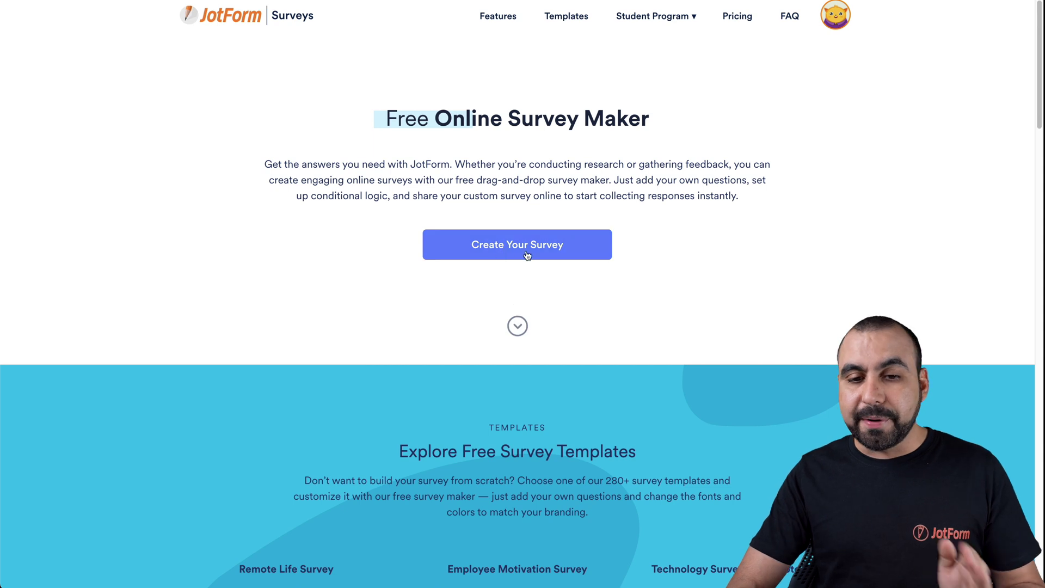
click(518, 329)
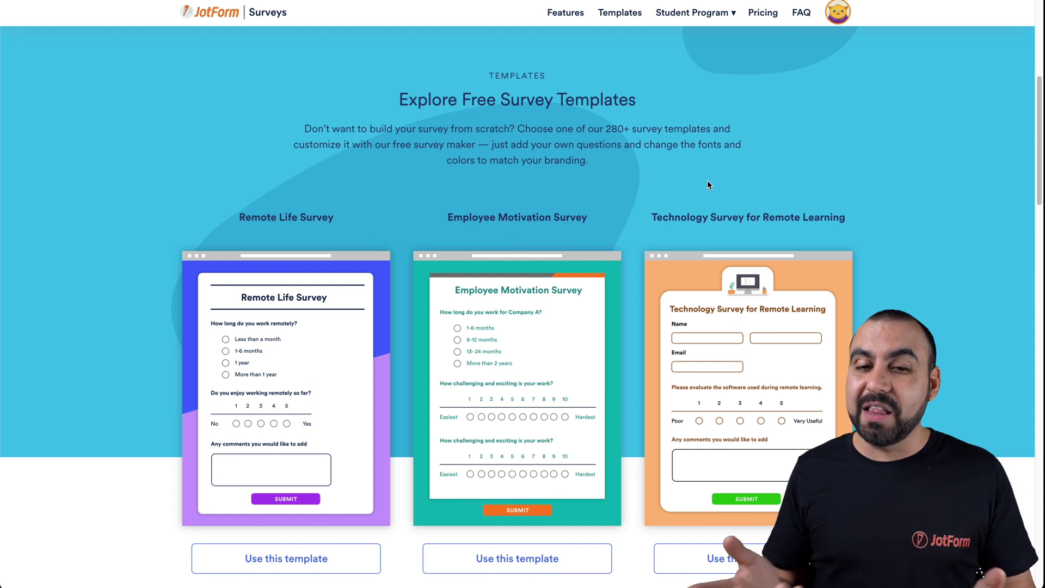
scroll(707, 181, down, 1)
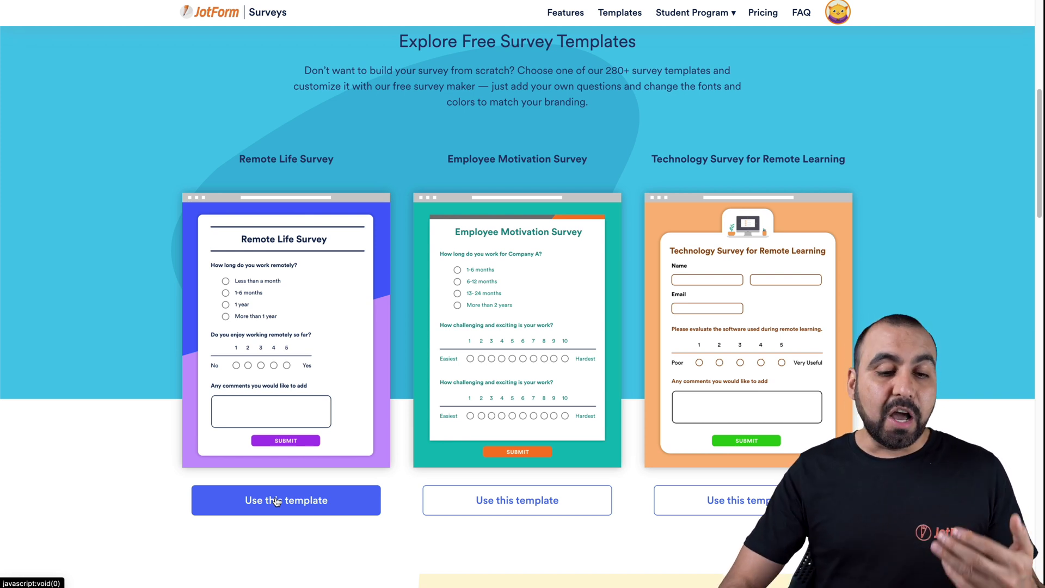
scroll(276, 501, down, 7)
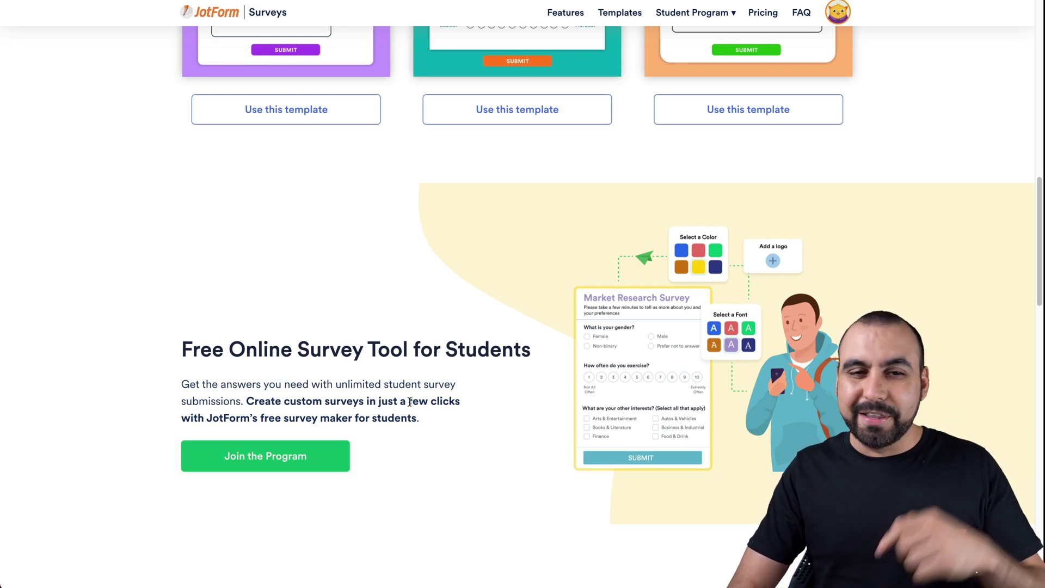
scroll(409, 402, up, 7)
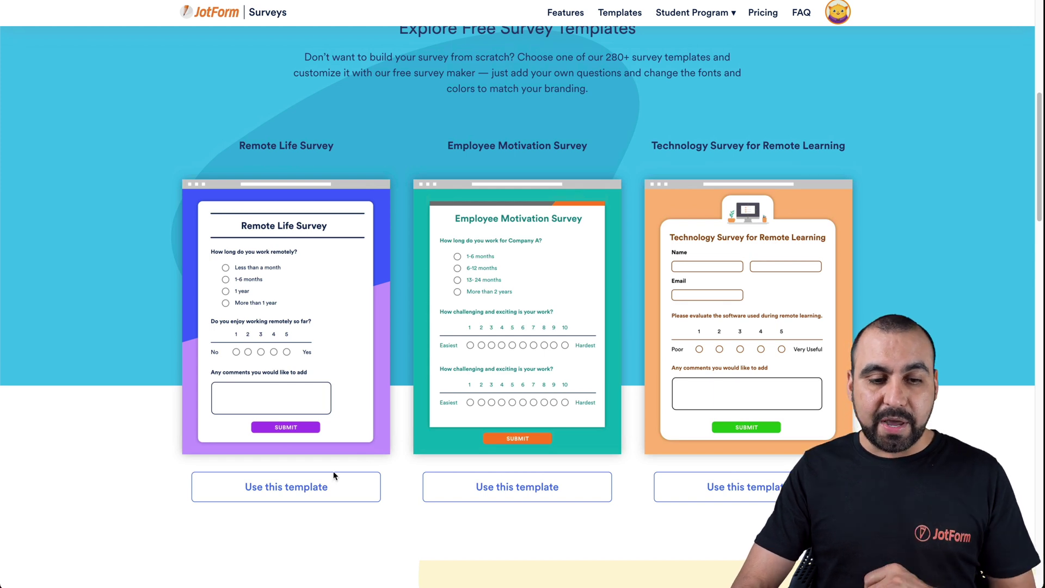
click(289, 488)
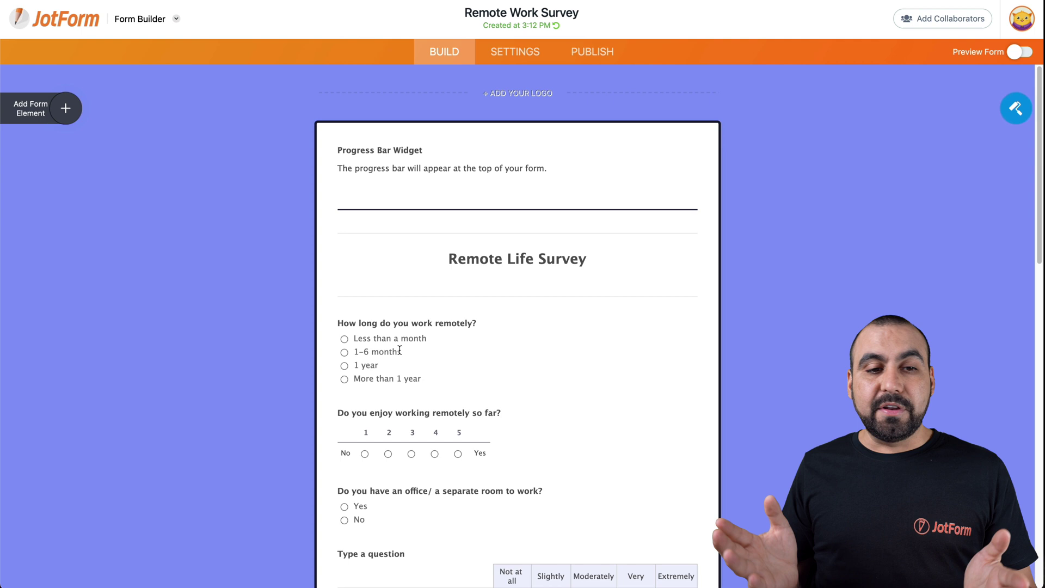
Show the Form Elements panel and select the Remote Life Survey heading.
click(65, 107)
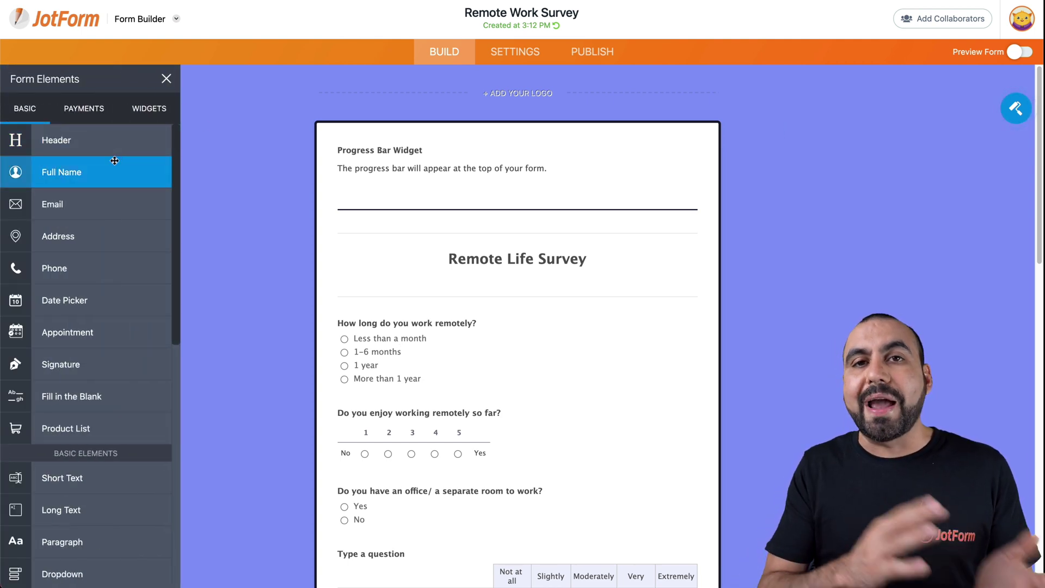
drag(349, 144, 535, 194)
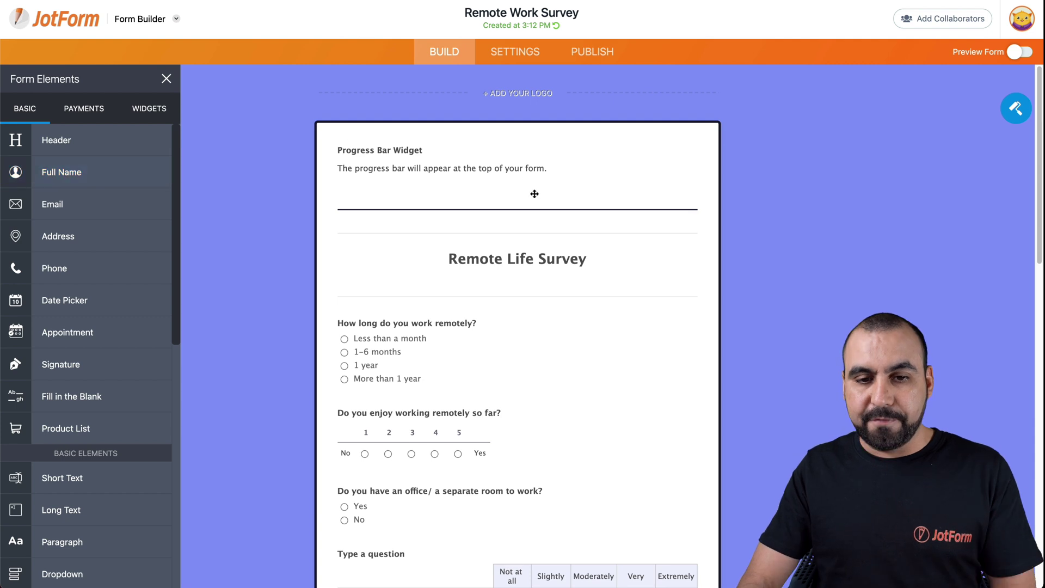
click(523, 257)
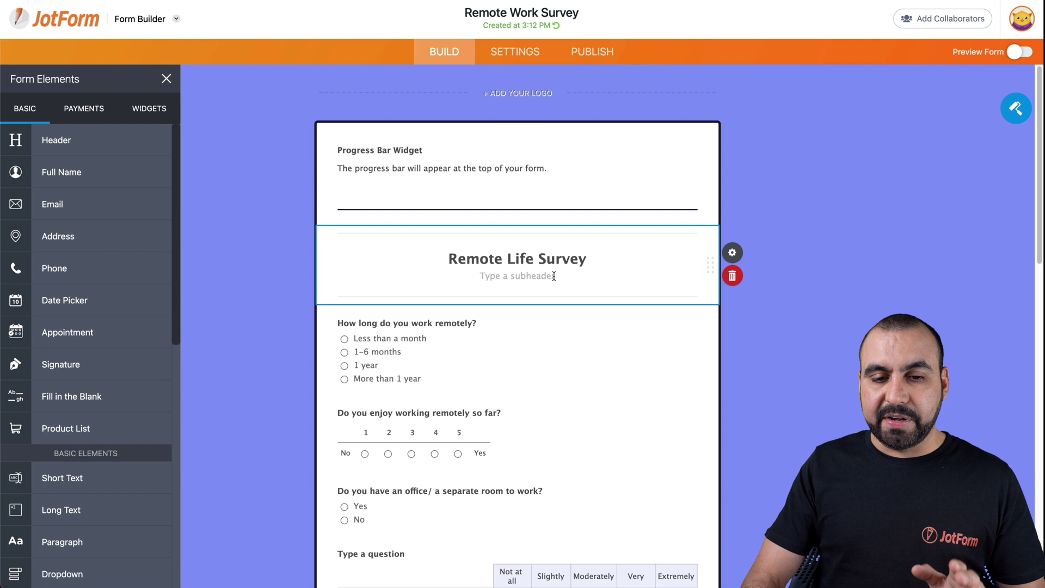
In Header Properties, replace 'Remote Life' with 'Service' so the heading reads 'Service Survey'.
click(735, 260)
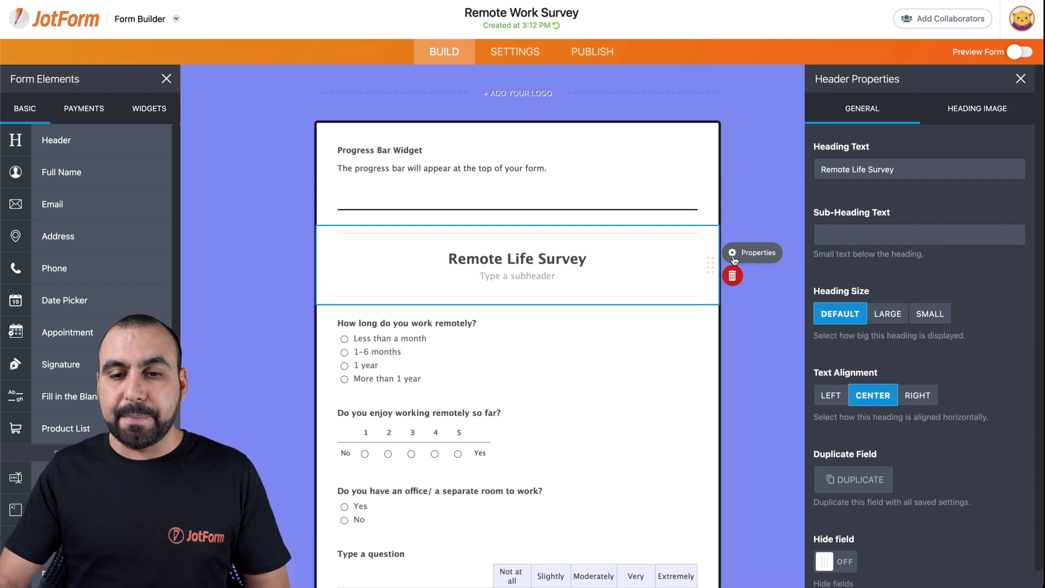
click(872, 169)
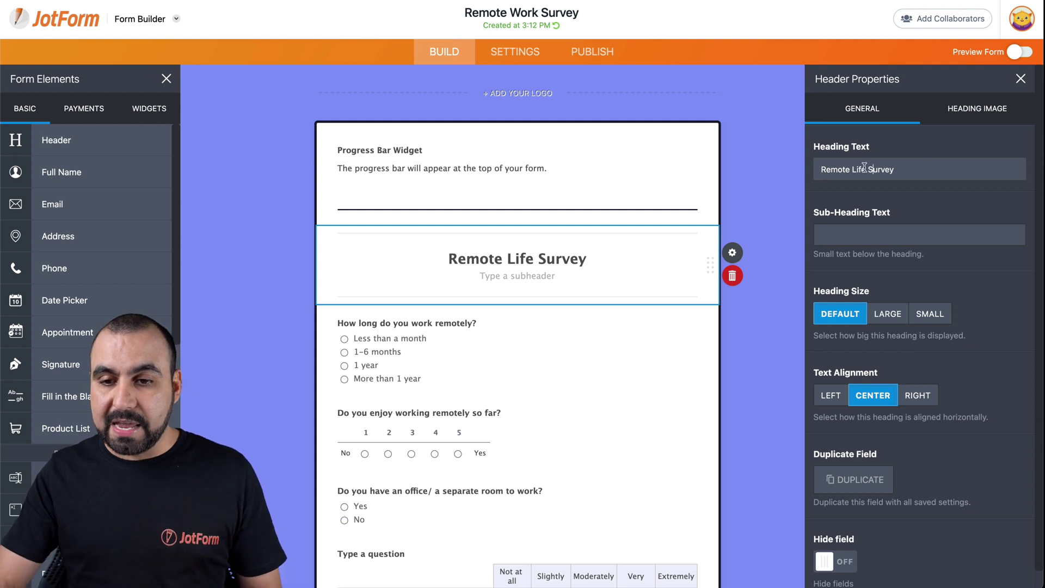
drag(866, 169, 827, 169)
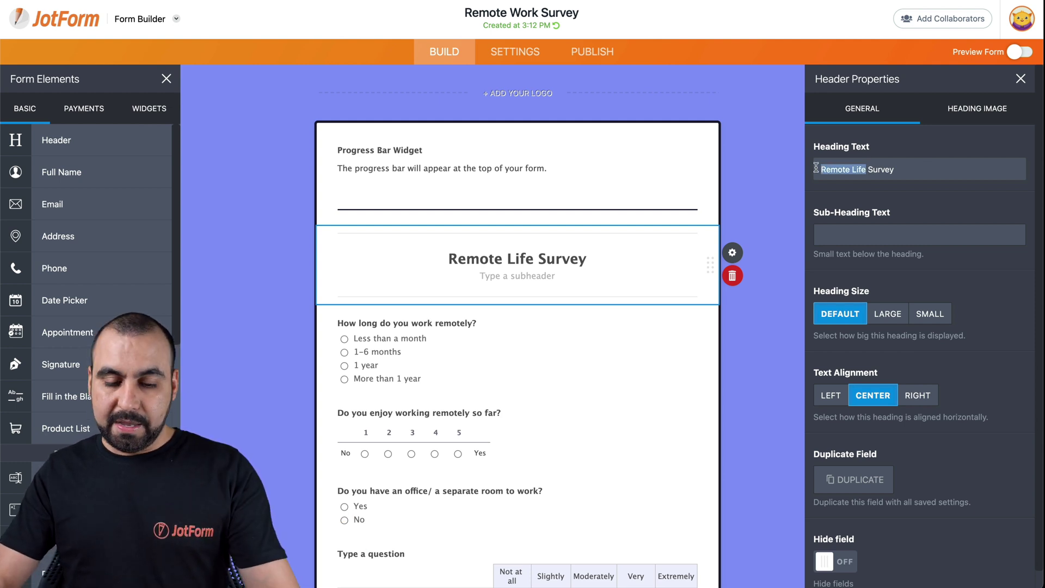
text(Service)
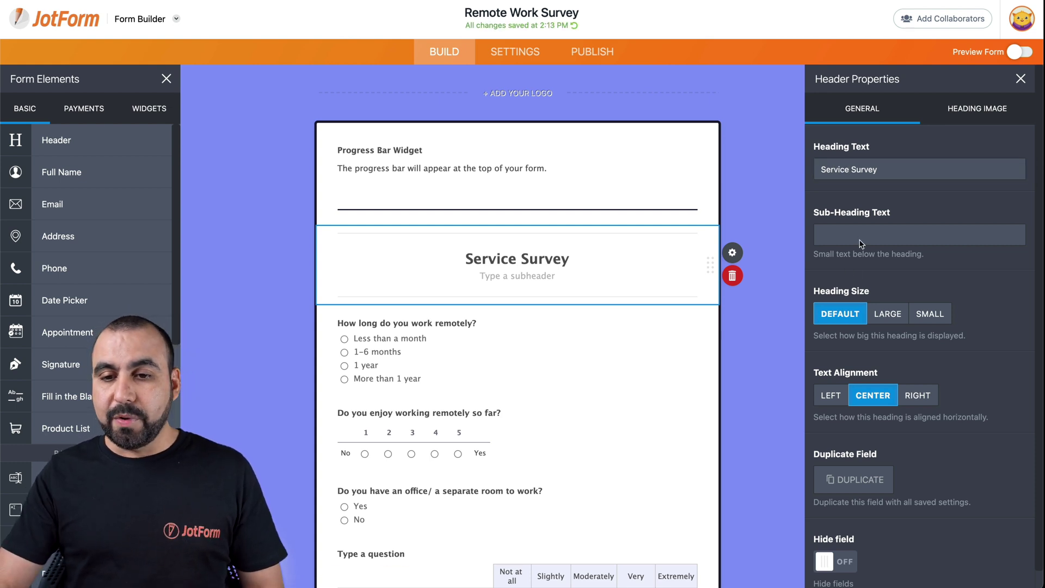
scroll(577, 315, down, 1)
scroll(577, 314, down, 5)
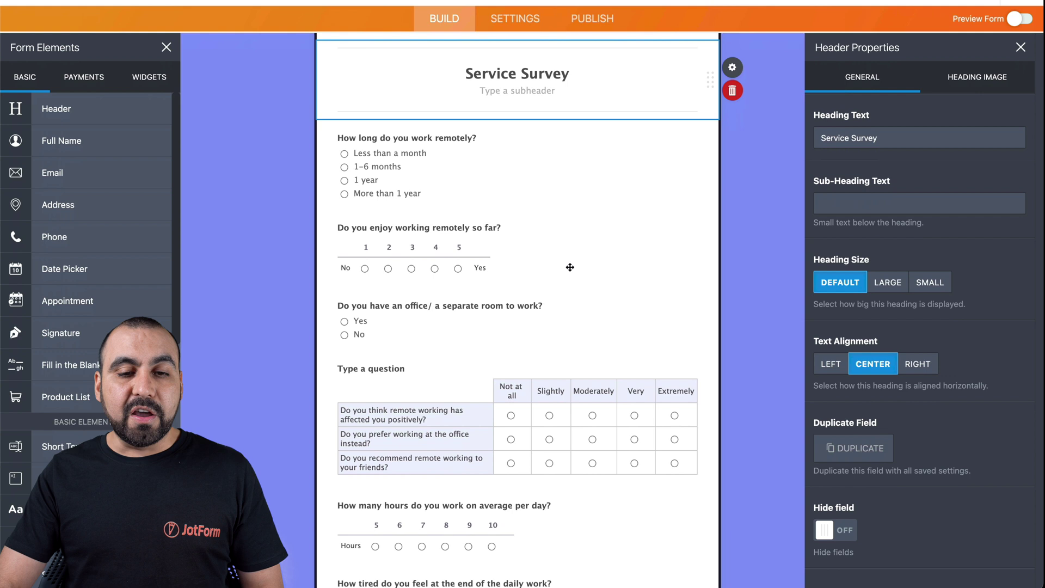
Edit 'How long do you work remotely?' so its third option reads '2 year' instead of '1 year'.
click(520, 157)
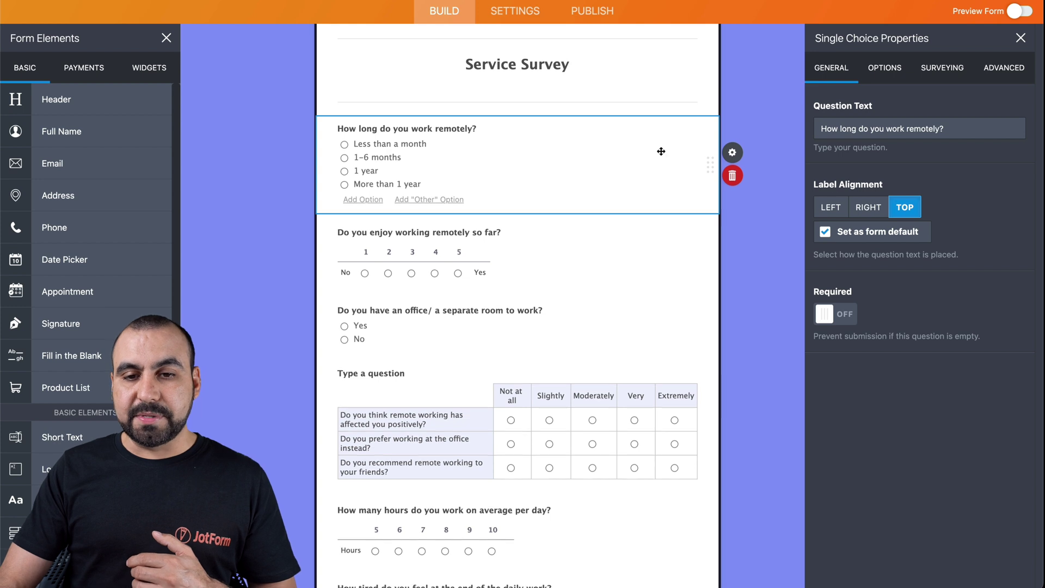
click(734, 153)
click(735, 153)
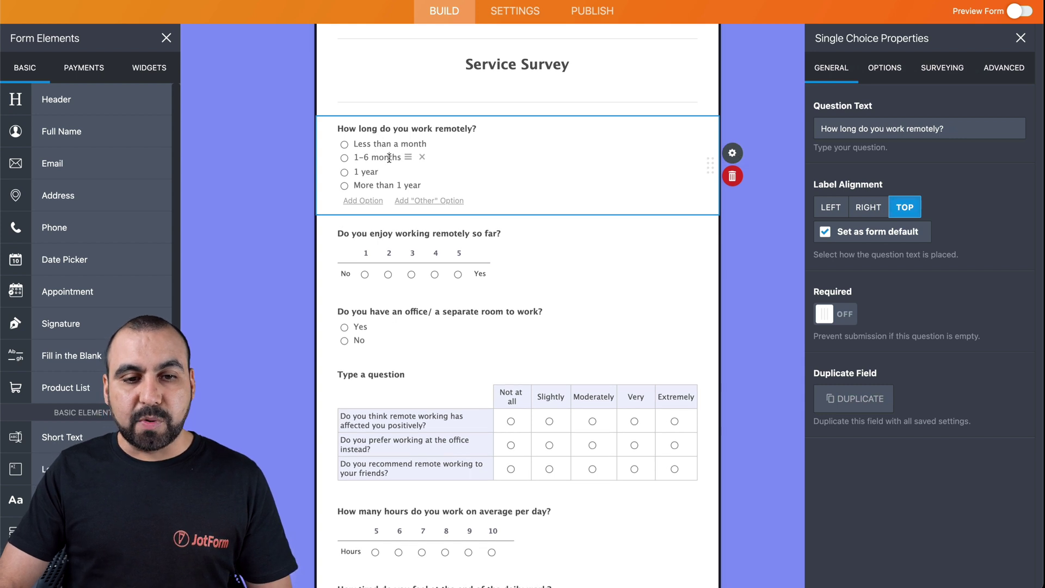
double_click(357, 170)
text(2)
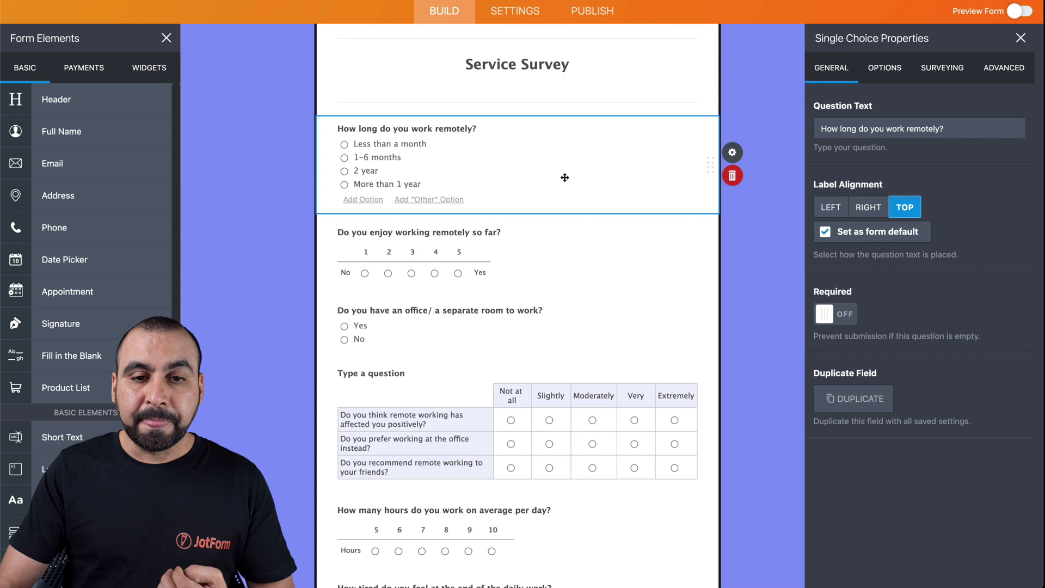
Add a Full Name field above the first question and an Email field above Submit.
scroll(565, 178, up, 5)
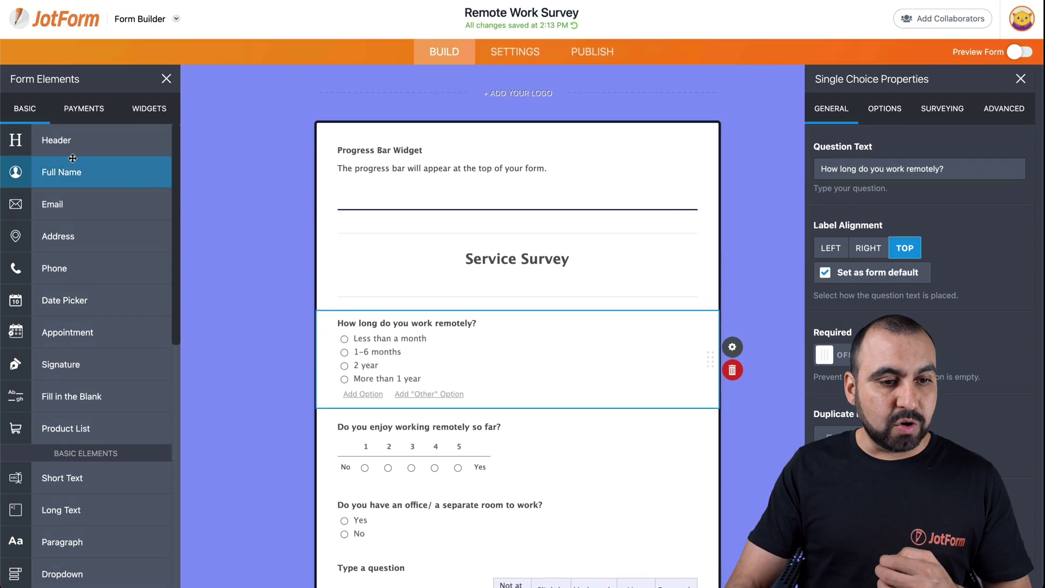
drag(72, 158, 466, 326)
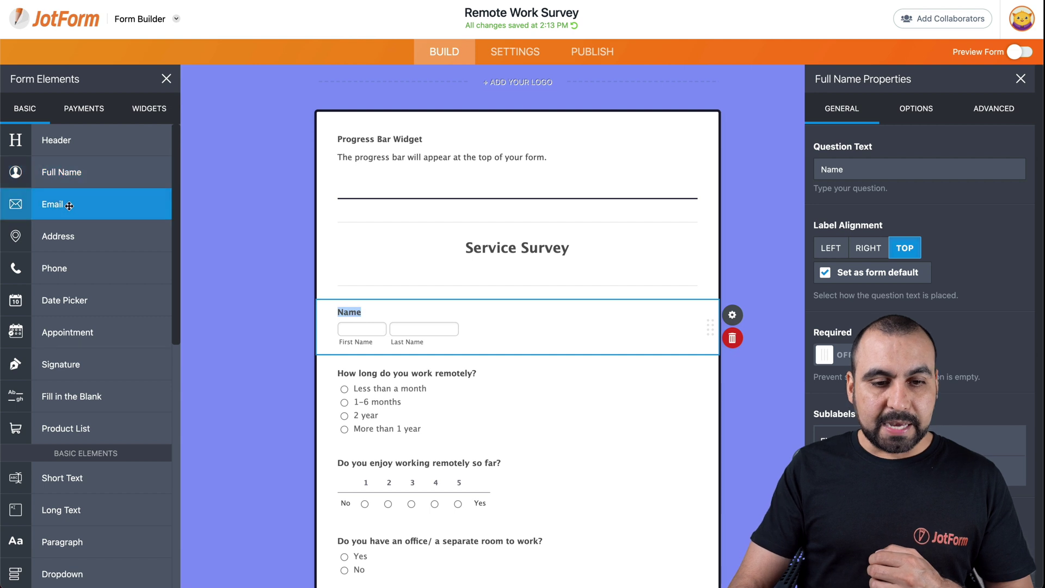
scroll(264, 388, down, 10)
scroll(263, 388, down, 6)
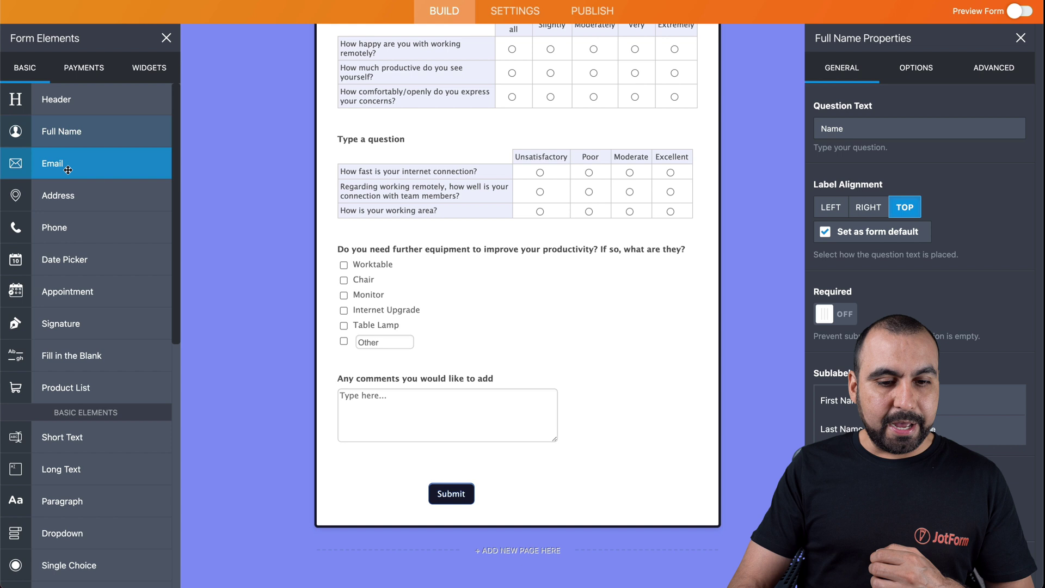
drag(60, 164, 402, 447)
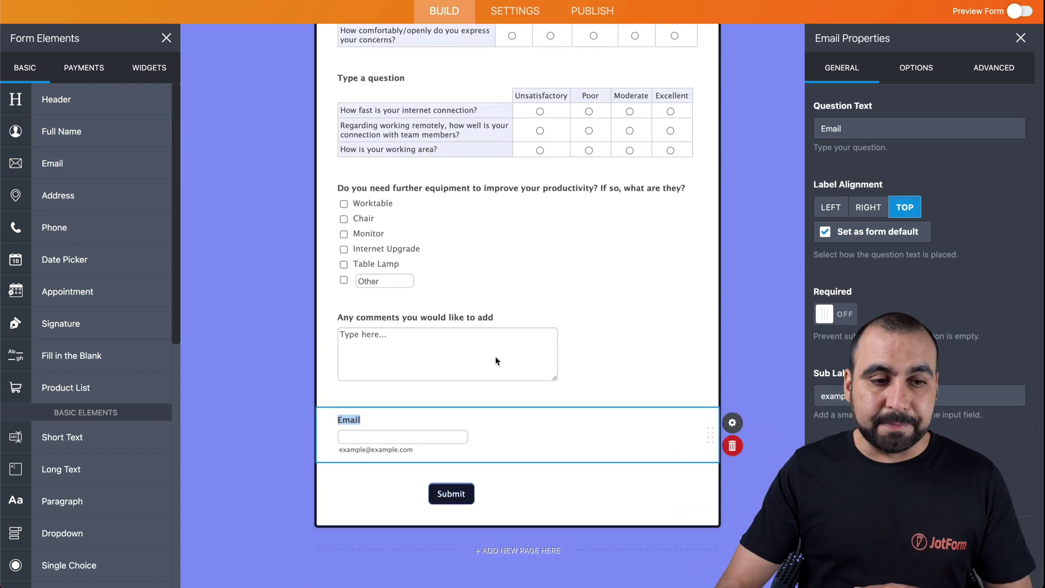
Place an Input Table, a Star Rating and a Scale Rating, in that order, above Email.
scroll(534, 276, up, 3)
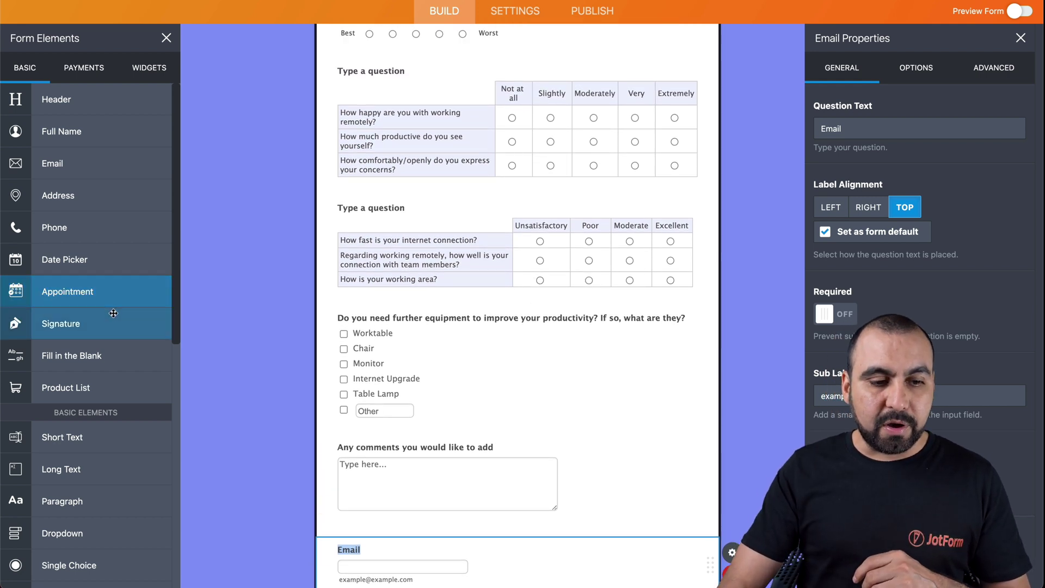
scroll(113, 313, down, 3)
scroll(113, 313, down, 6)
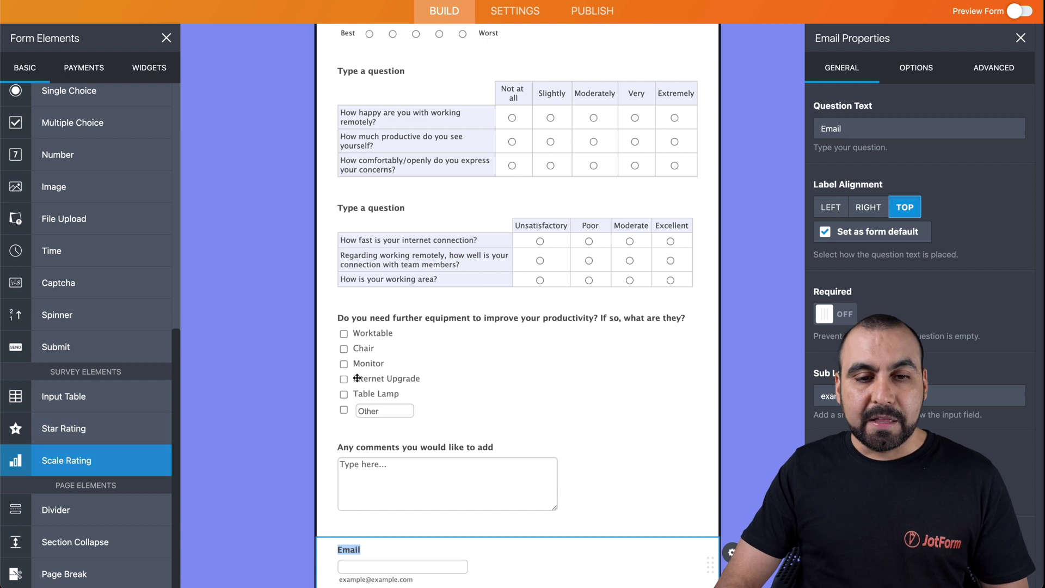
scroll(462, 179, up, 2)
scroll(463, 180, down, 2)
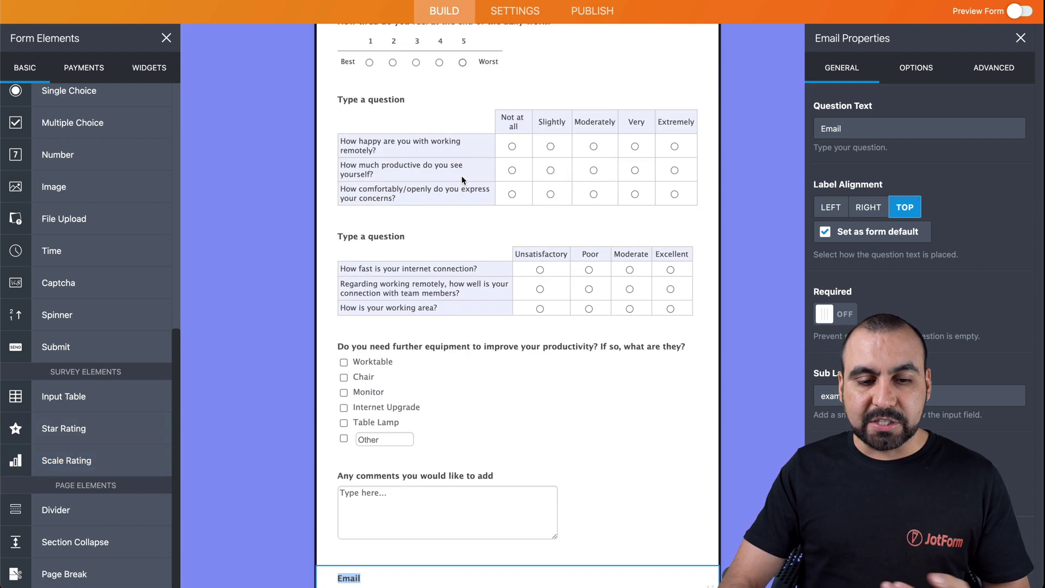
scroll(463, 179, down, 3)
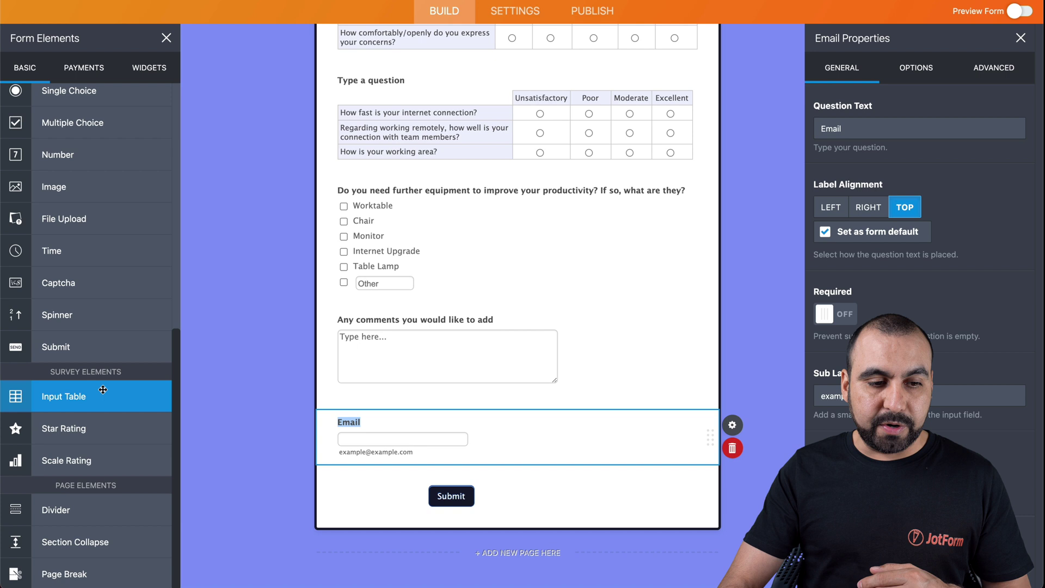
drag(76, 396, 459, 406)
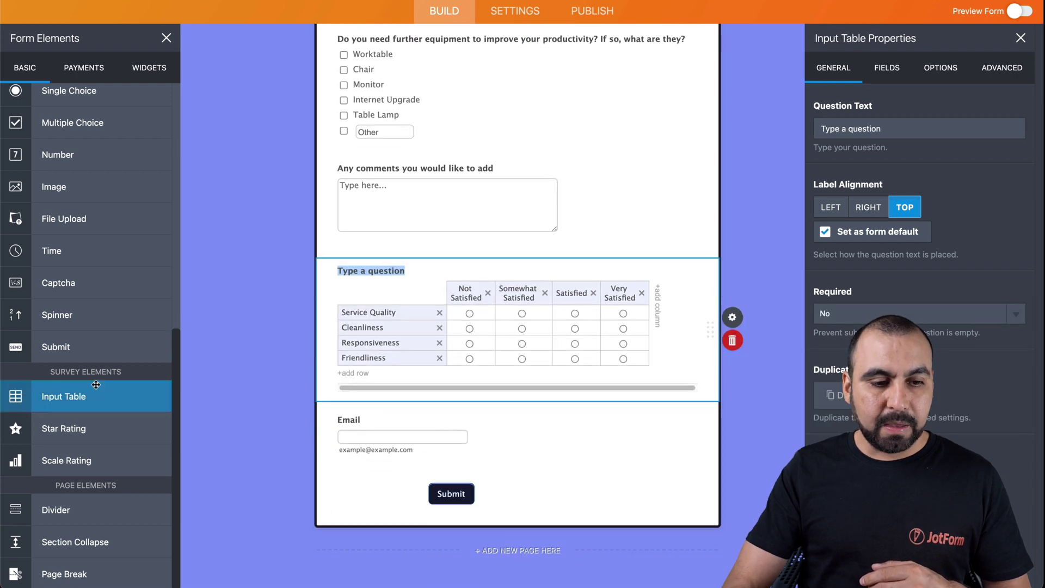
drag(80, 430, 488, 389)
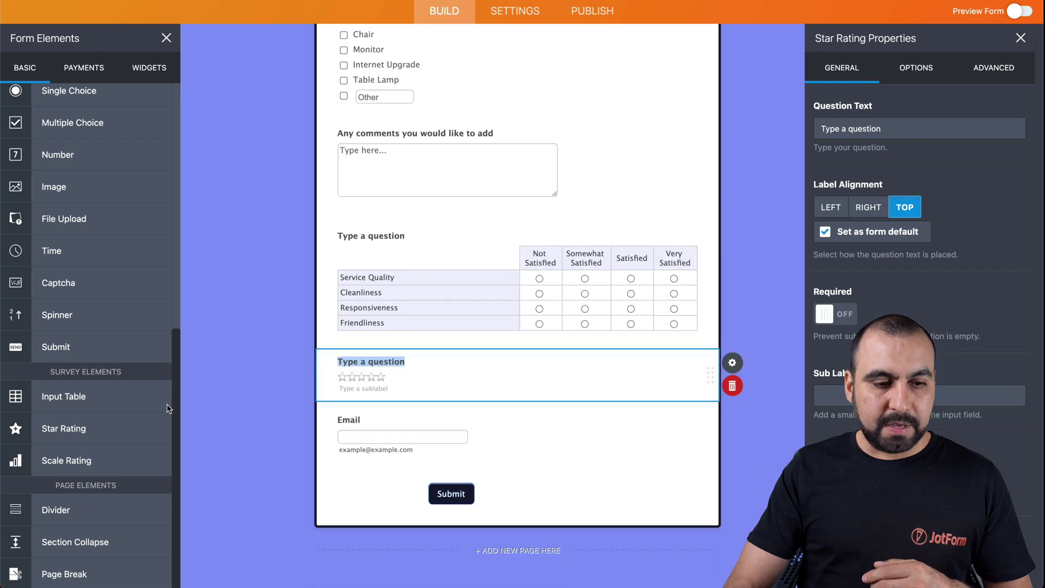
drag(84, 458, 530, 411)
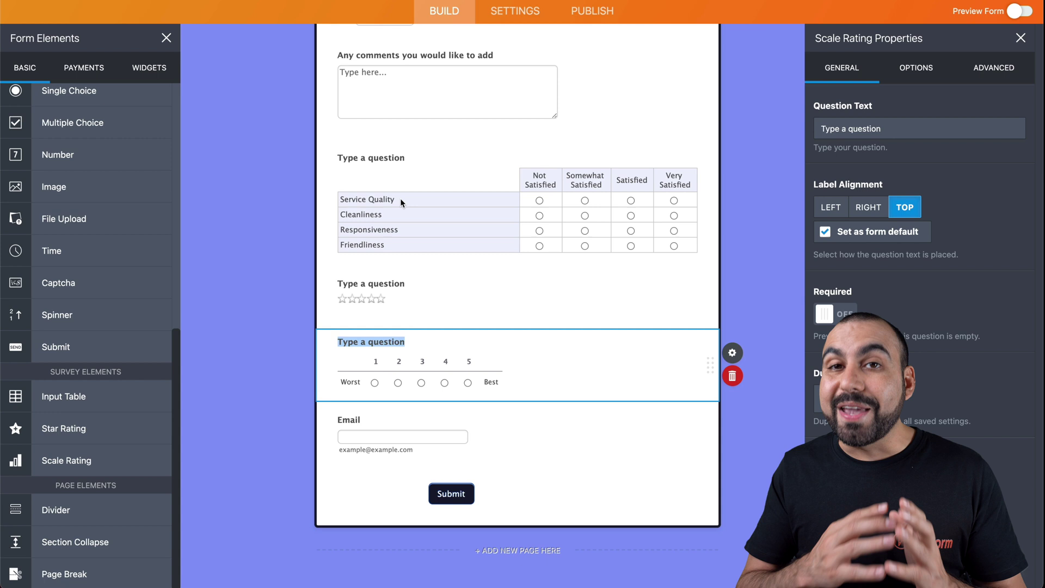
Delete the Friendliness row, leaving Service Quality, Cleanliness and Responsiveness in the input table.
click(400, 198)
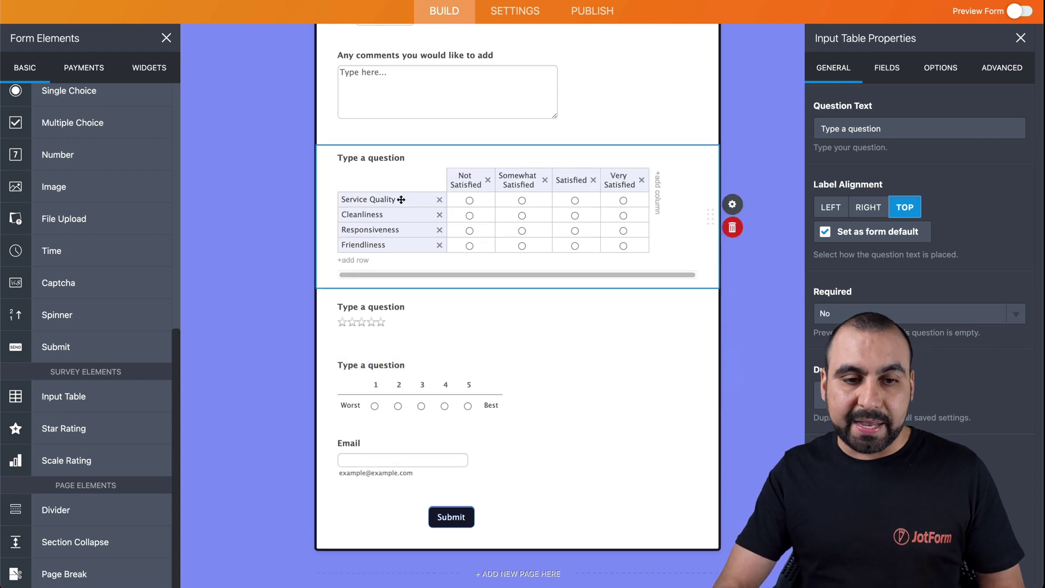
click(387, 200)
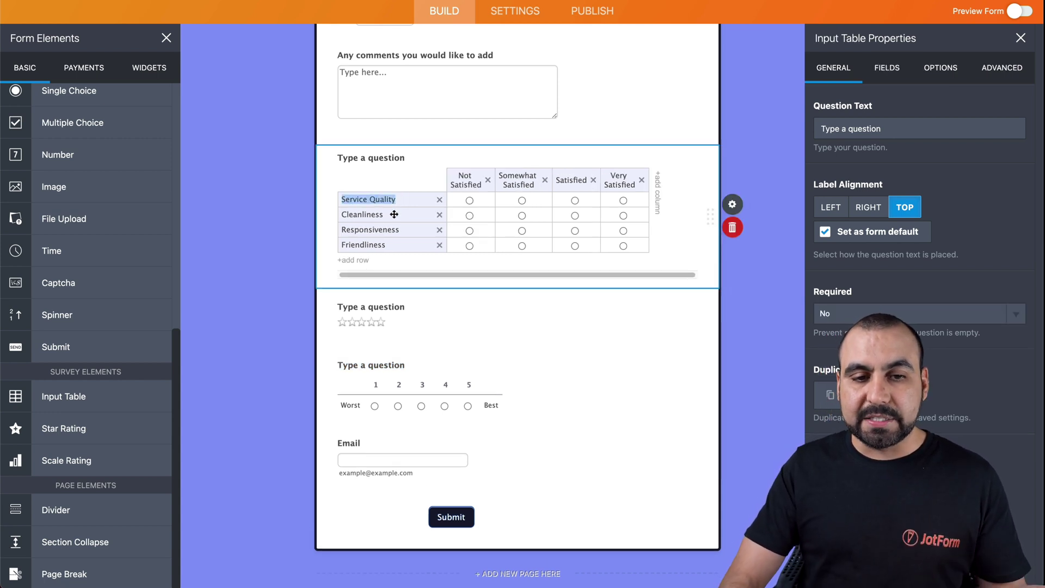
click(375, 213)
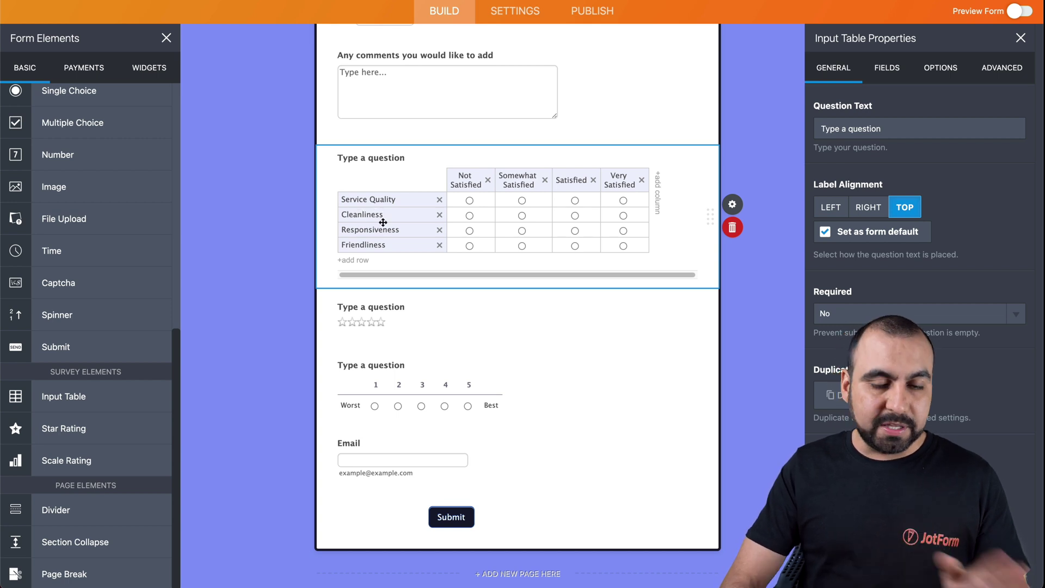
click(439, 245)
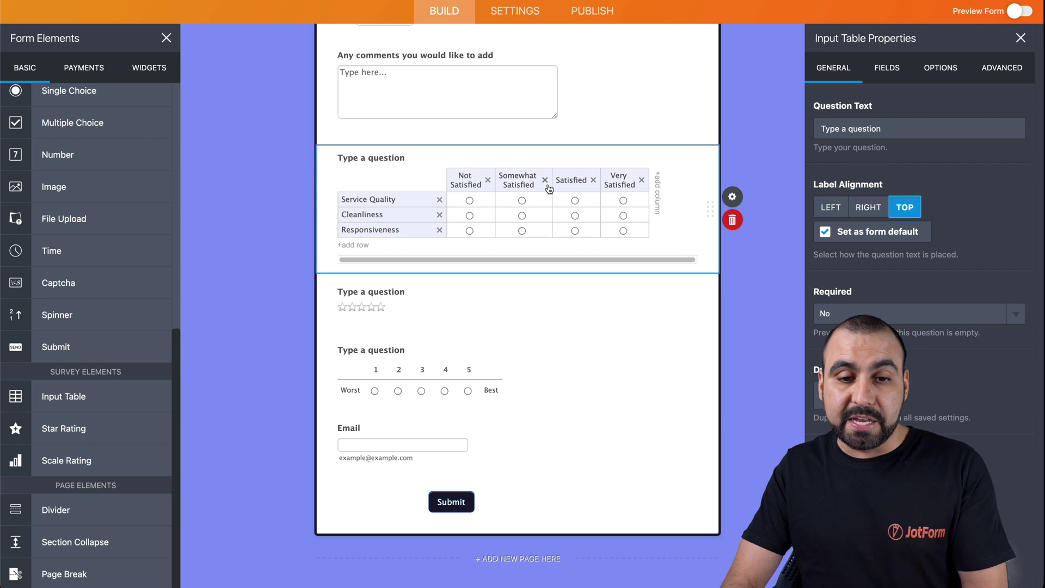
click(730, 196)
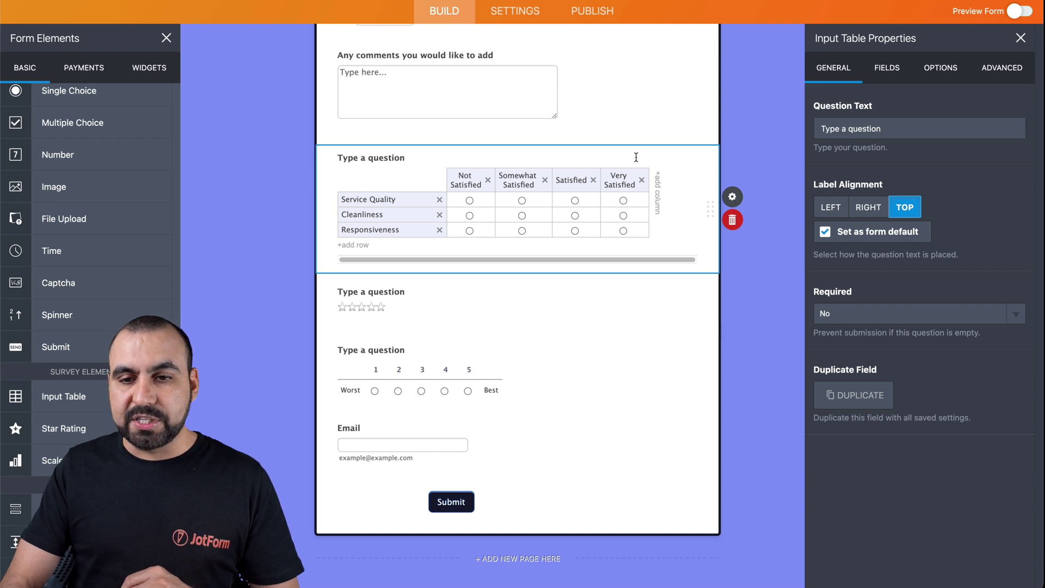
Change the table's question text to 'Answer question' and keep Required set to No.
click(851, 129)
drag(848, 129, 762, 131)
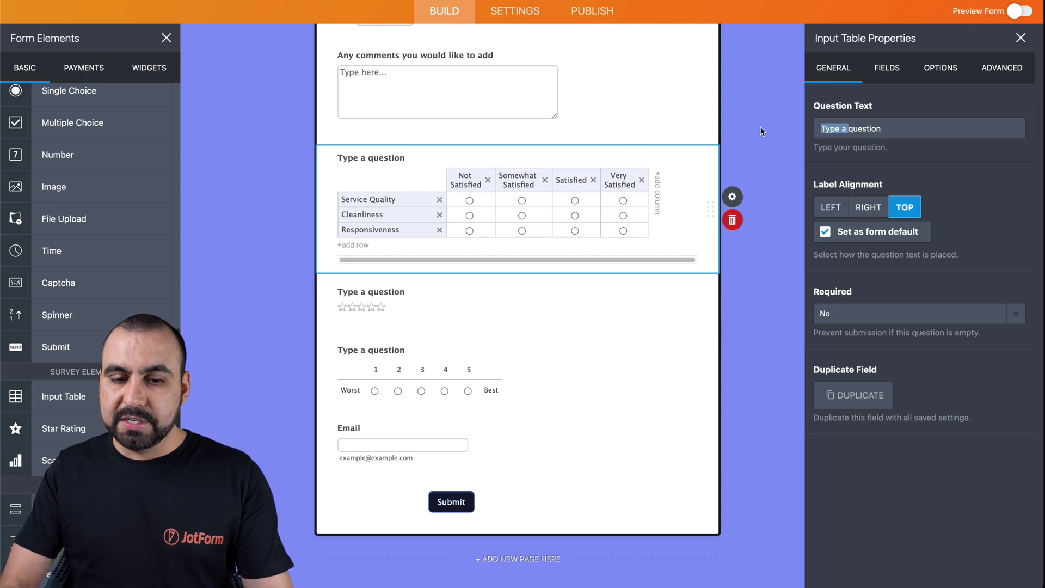
text(Answer)
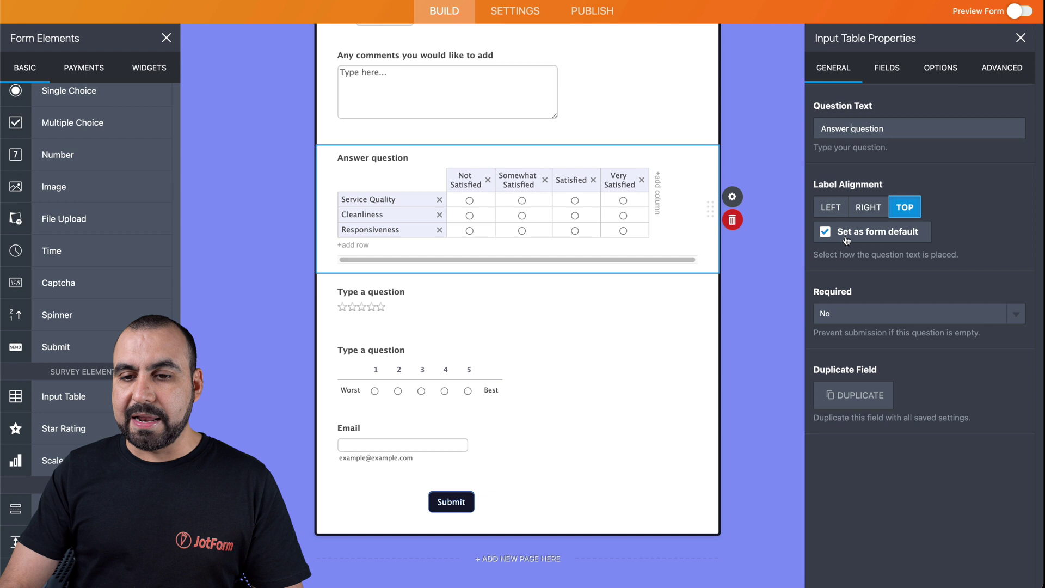
click(864, 314)
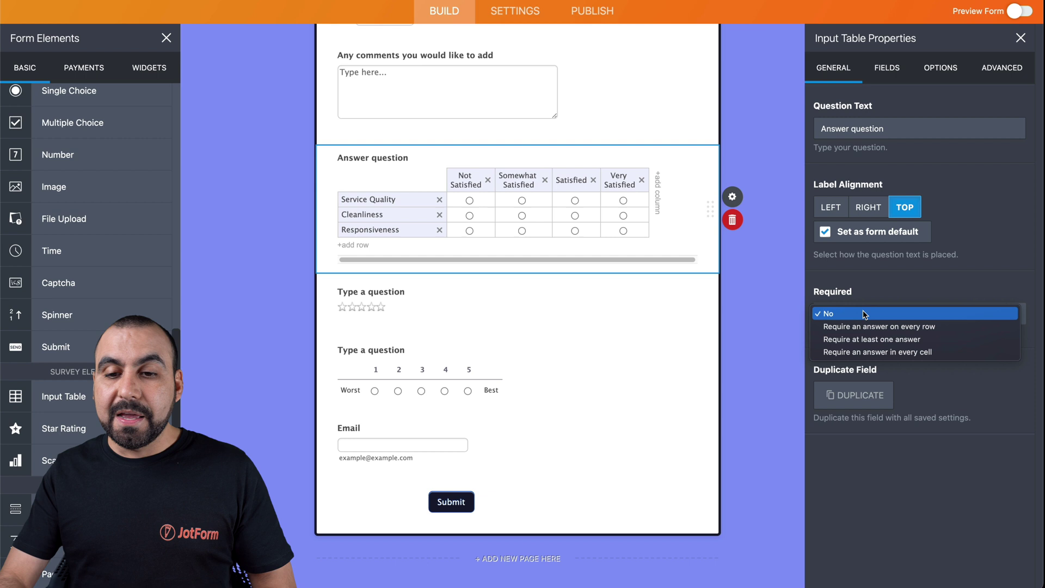
click(952, 276)
click(888, 76)
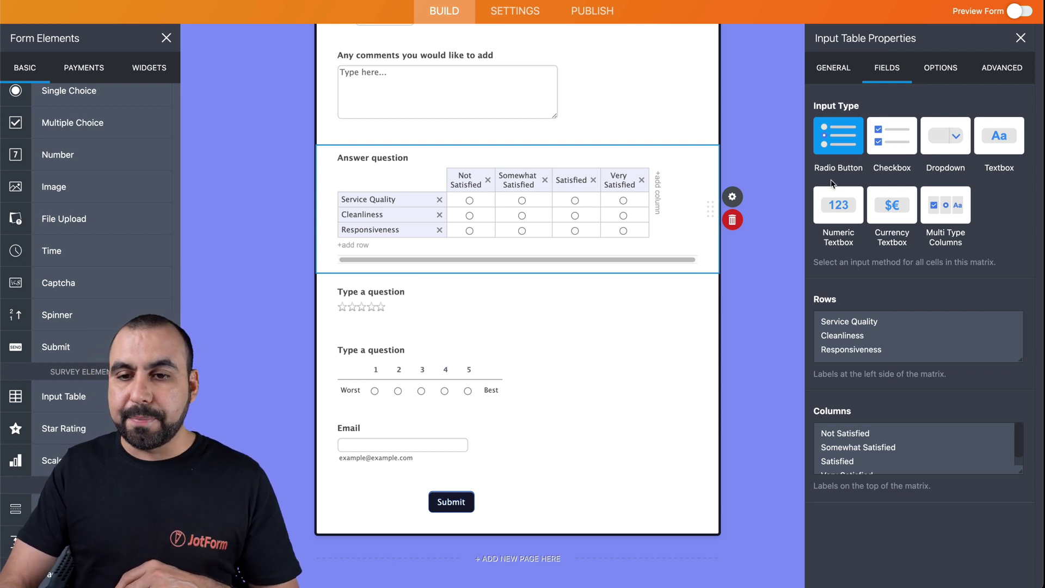
Try the table's input types and settle on Numeric Textbox for every cell.
click(892, 143)
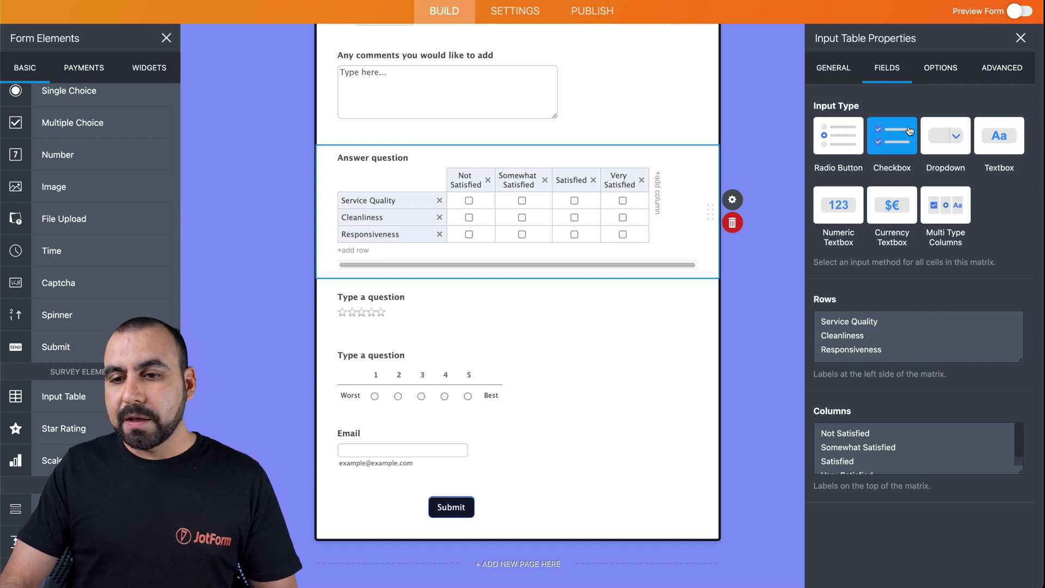
click(941, 135)
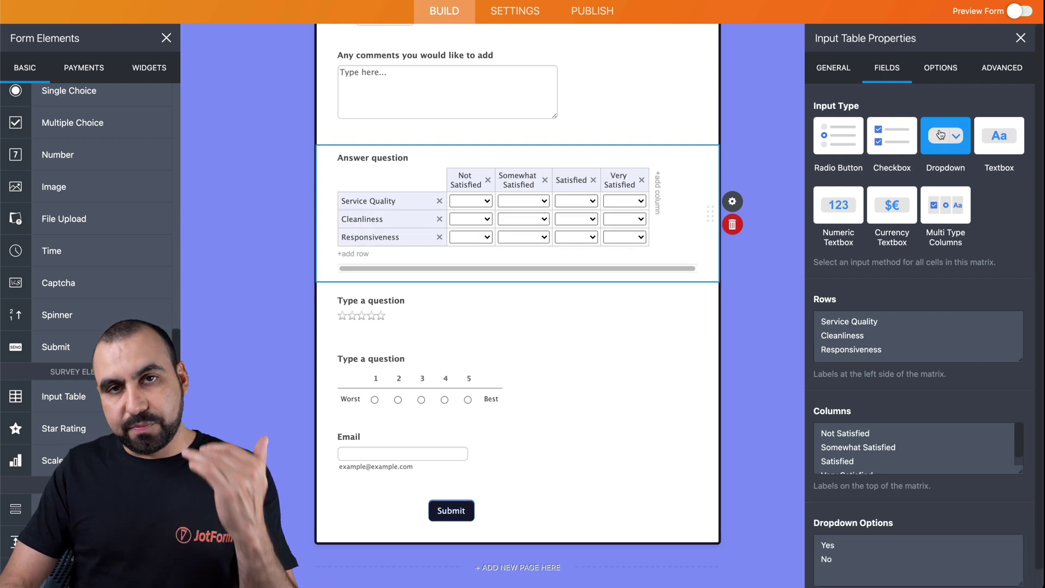
click(990, 132)
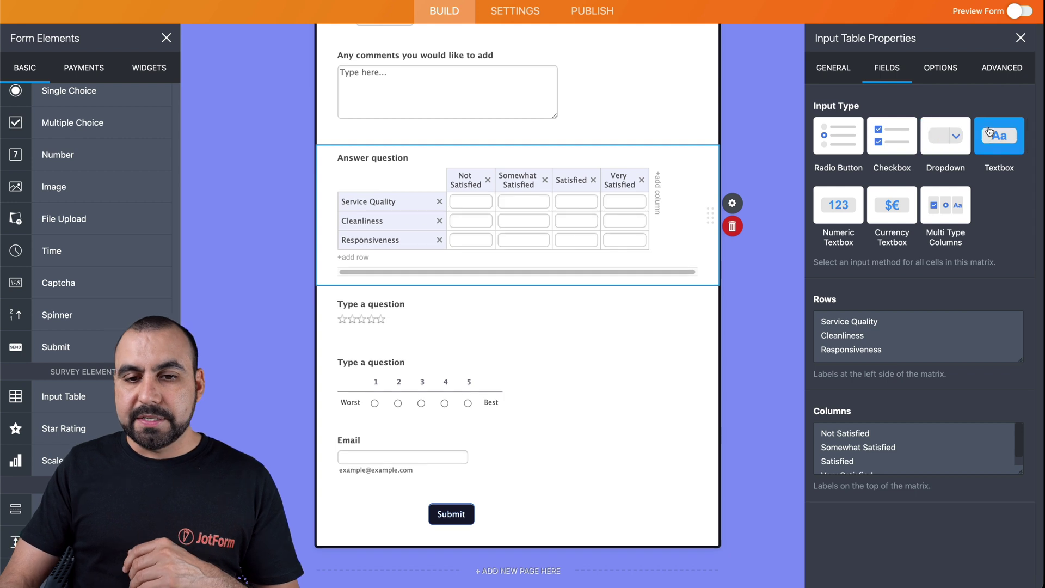
click(859, 134)
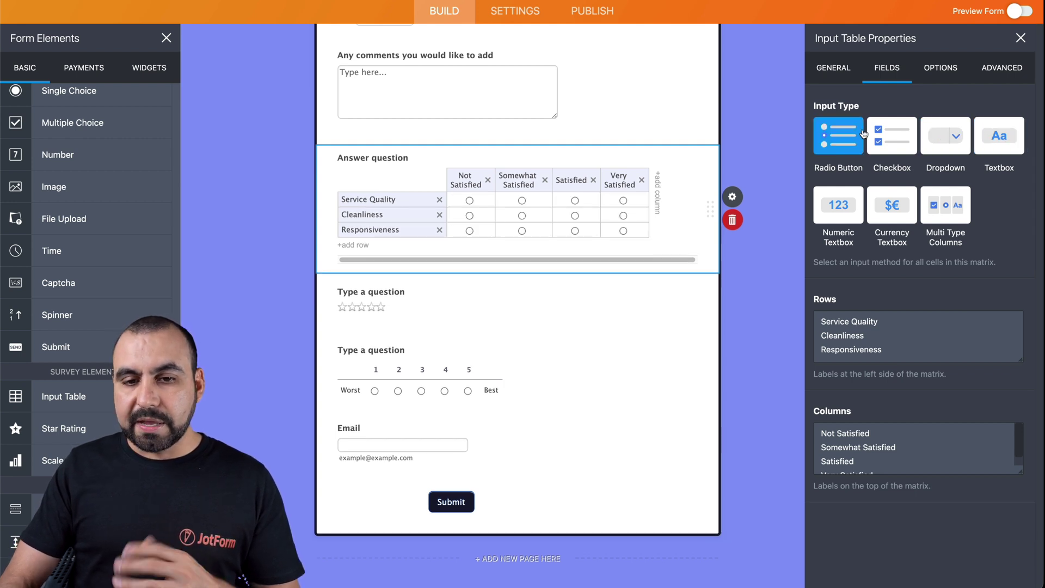
click(883, 133)
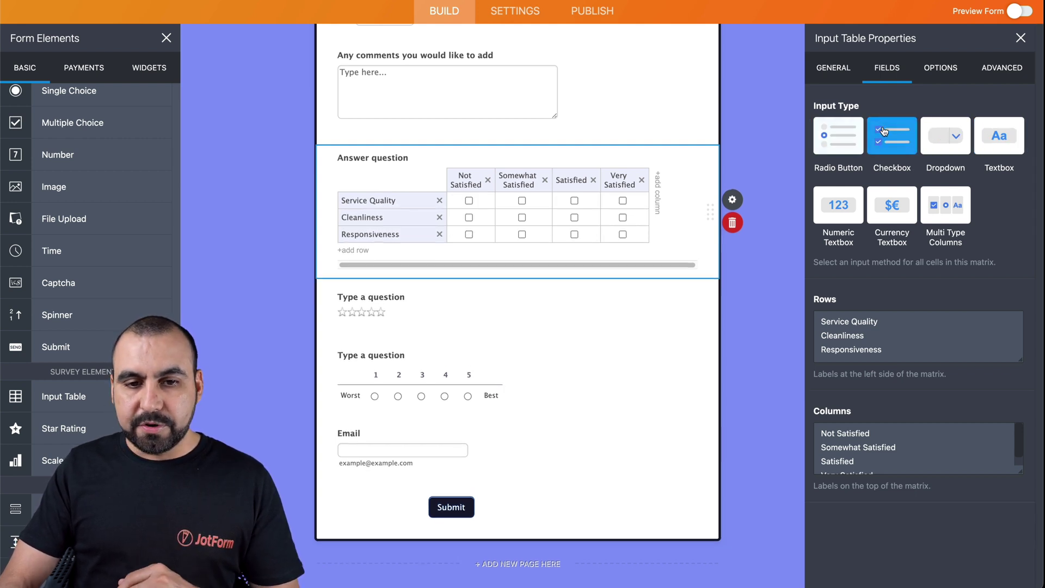
click(842, 207)
click(893, 207)
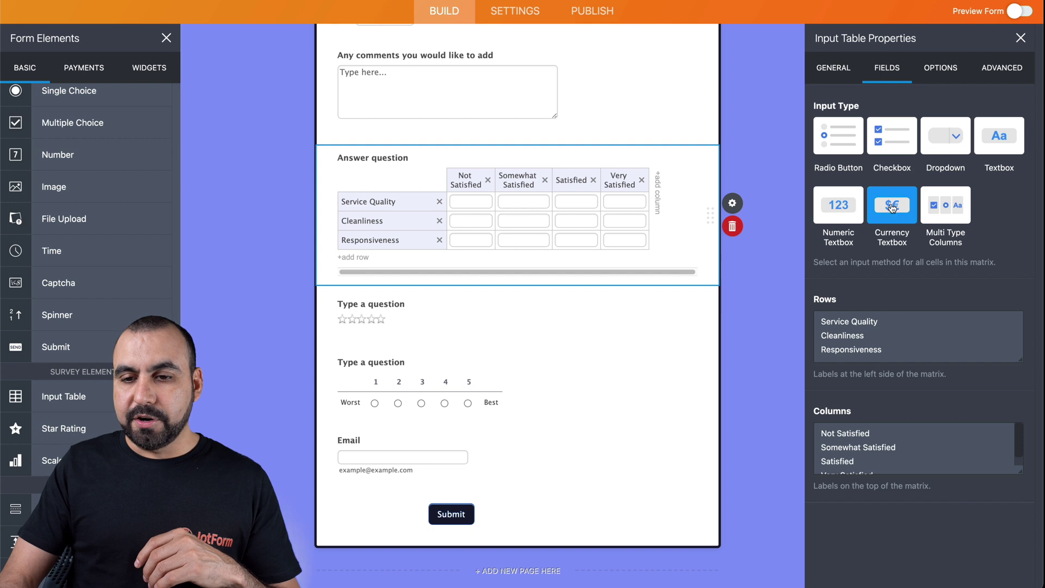
click(946, 209)
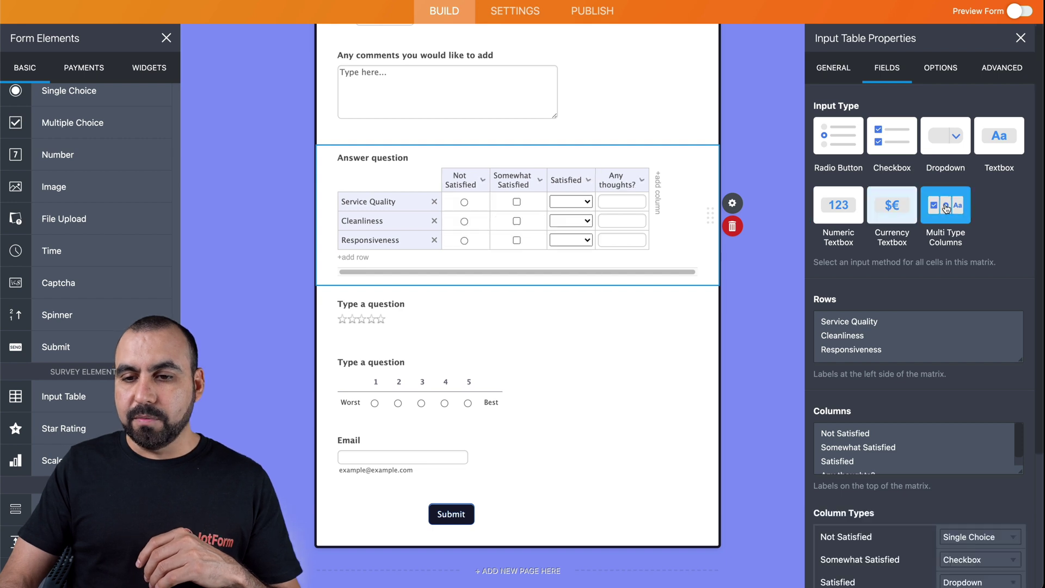
click(842, 203)
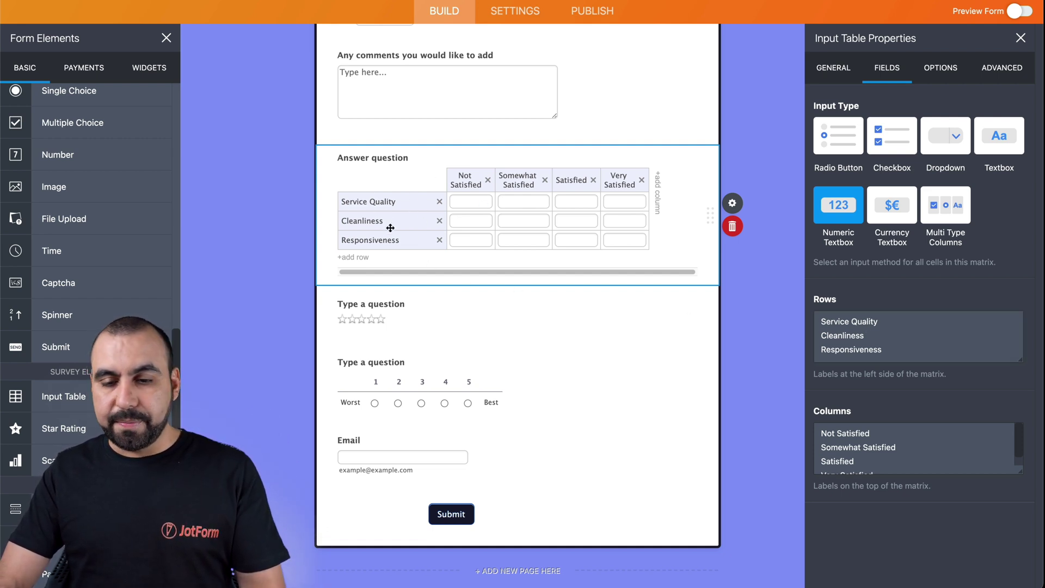
Review the table's Options and Advanced settings, then select the Star Rating question.
drag(823, 320, 901, 320)
click(899, 320)
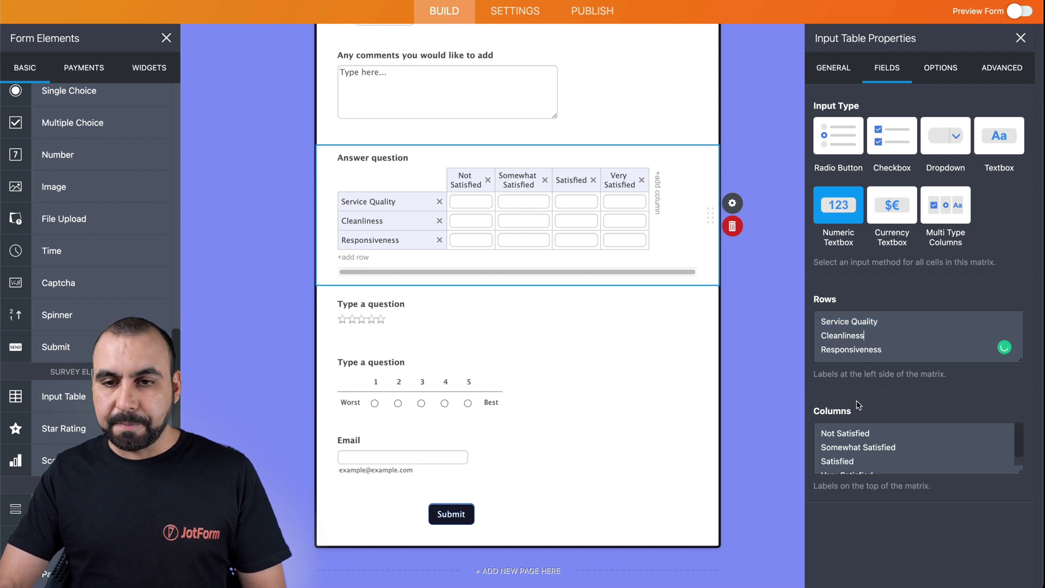
click(940, 69)
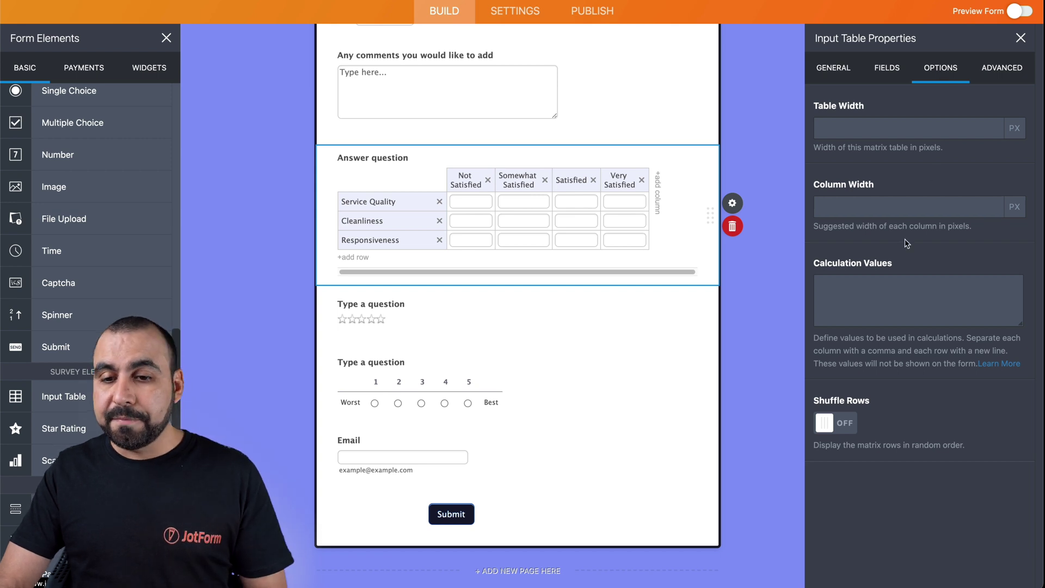
click(991, 67)
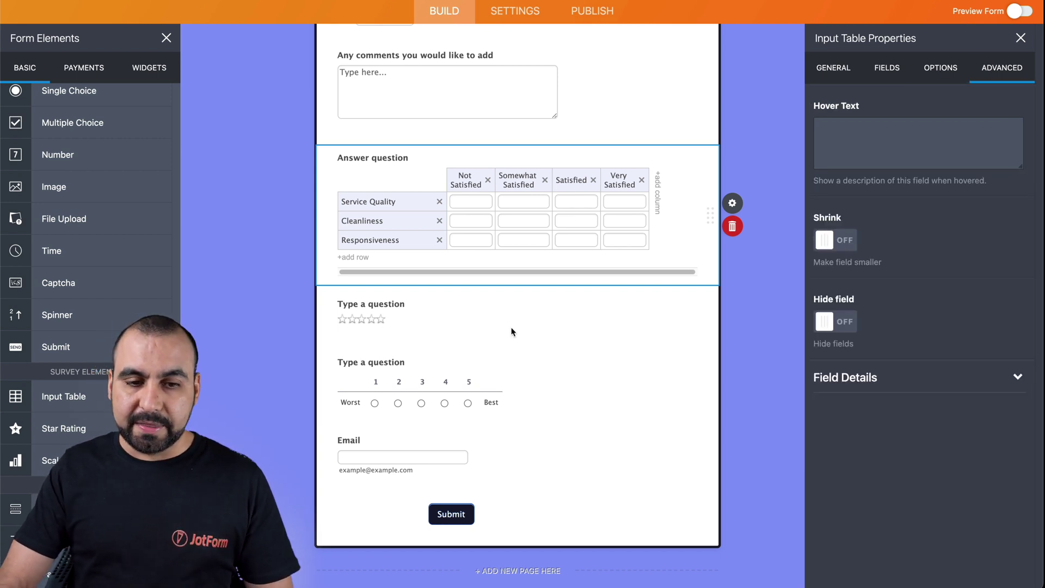
click(478, 320)
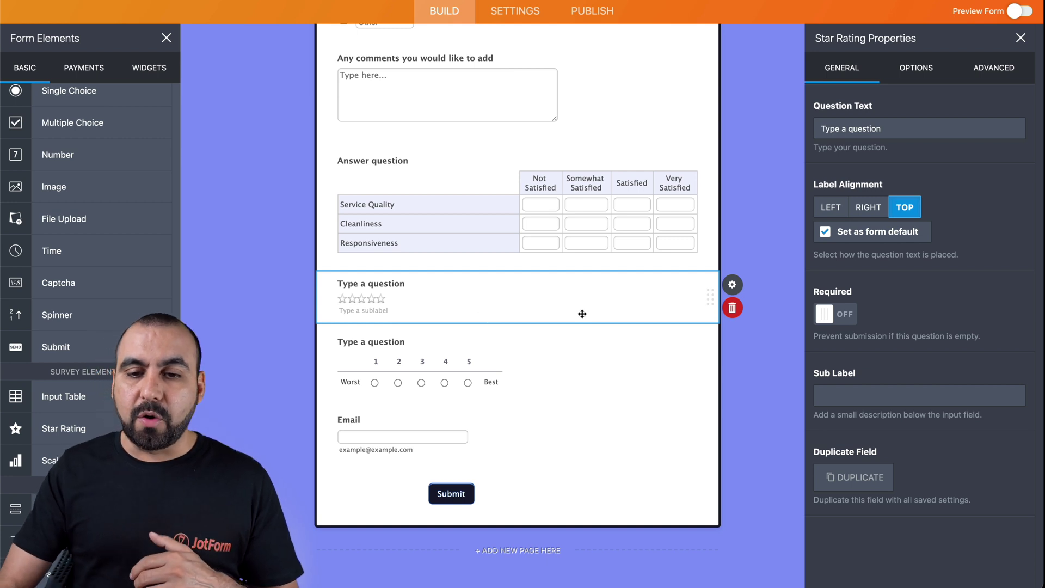
Give the Star Rating a lightning-bolt icon style and change Rating Amount from 5 to 10.
click(733, 288)
click(734, 289)
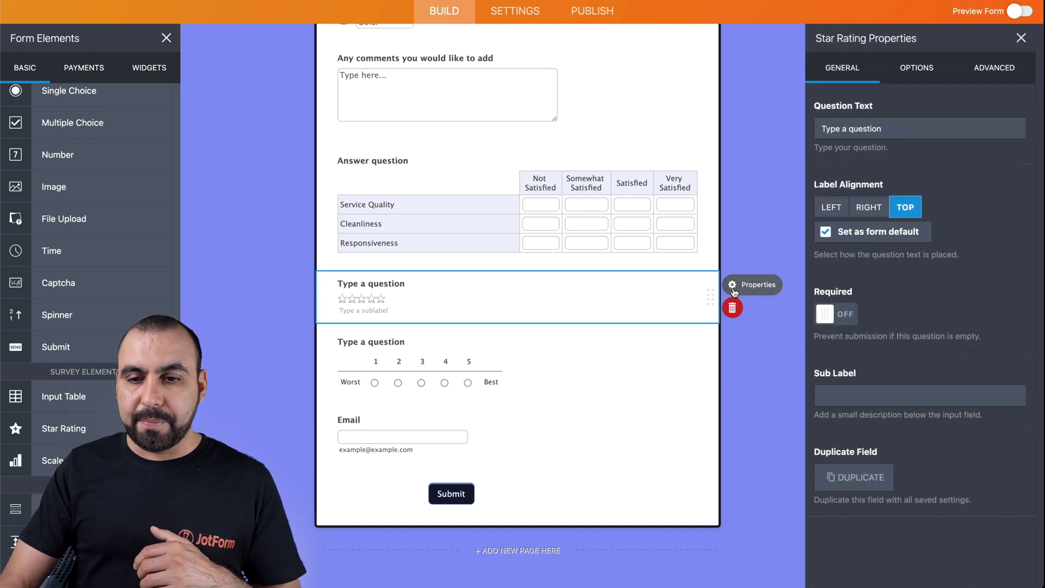
click(924, 57)
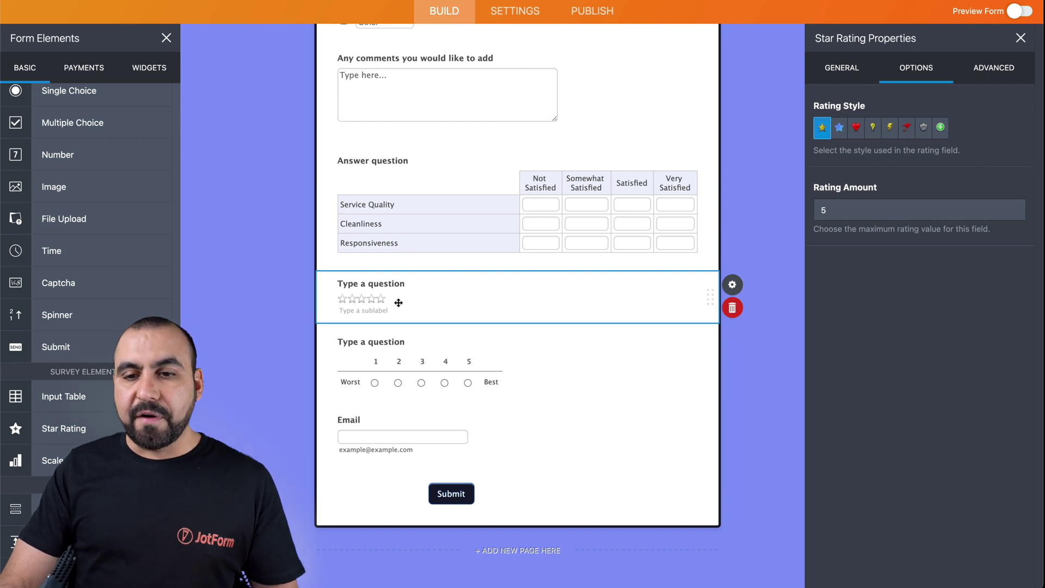
click(862, 134)
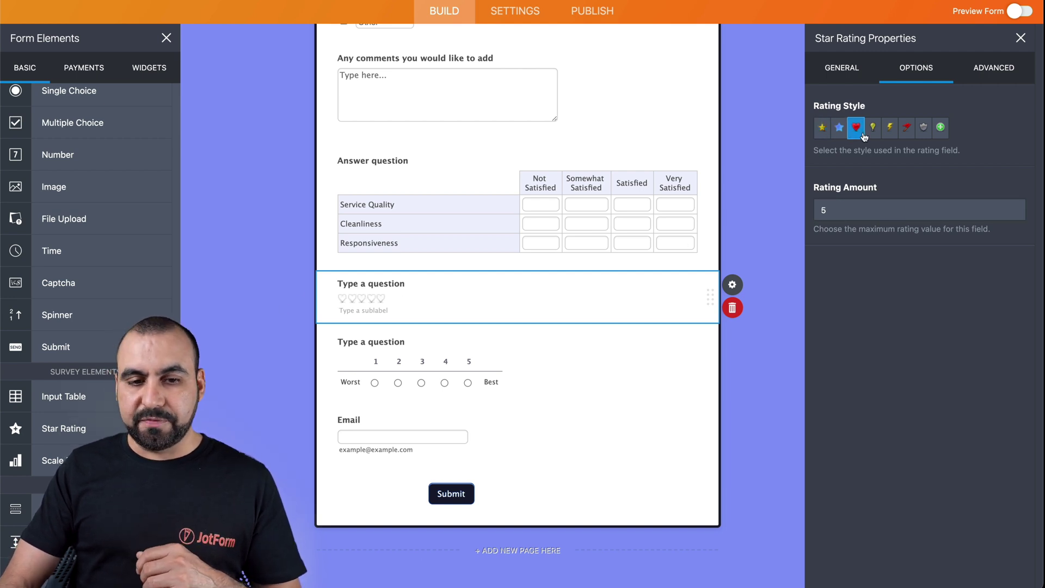
click(873, 133)
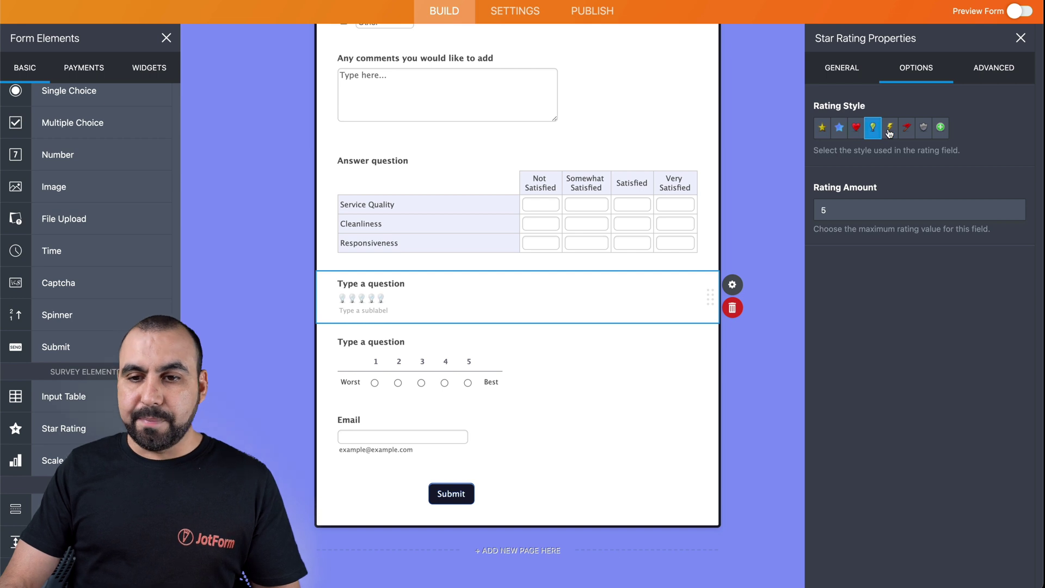
click(890, 133)
click(834, 209)
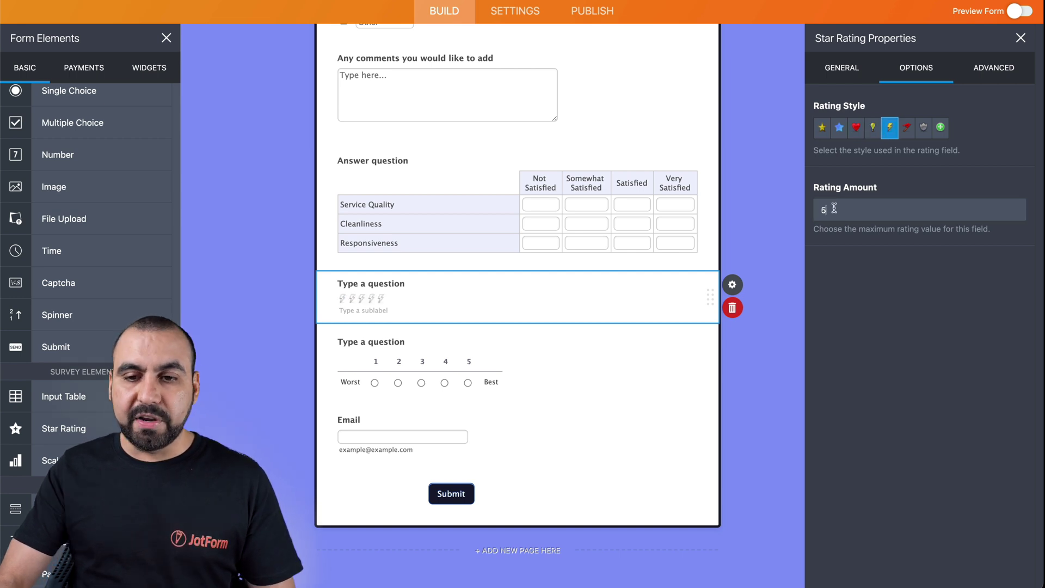
key(BackSpace)
text(10)
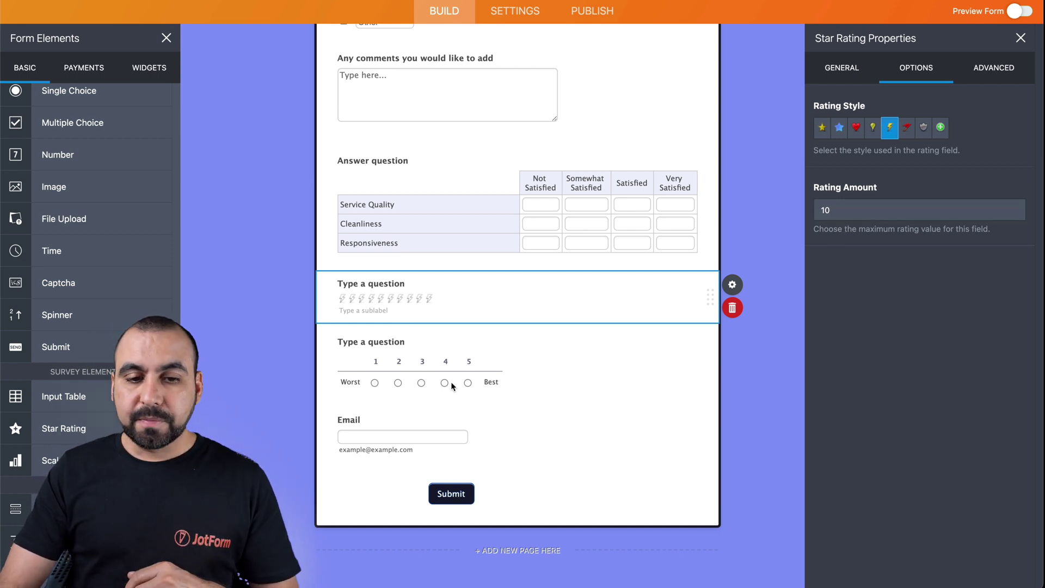
Change the scale rating's highest point to 10, keeping the Worst and Best end labels.
click(520, 344)
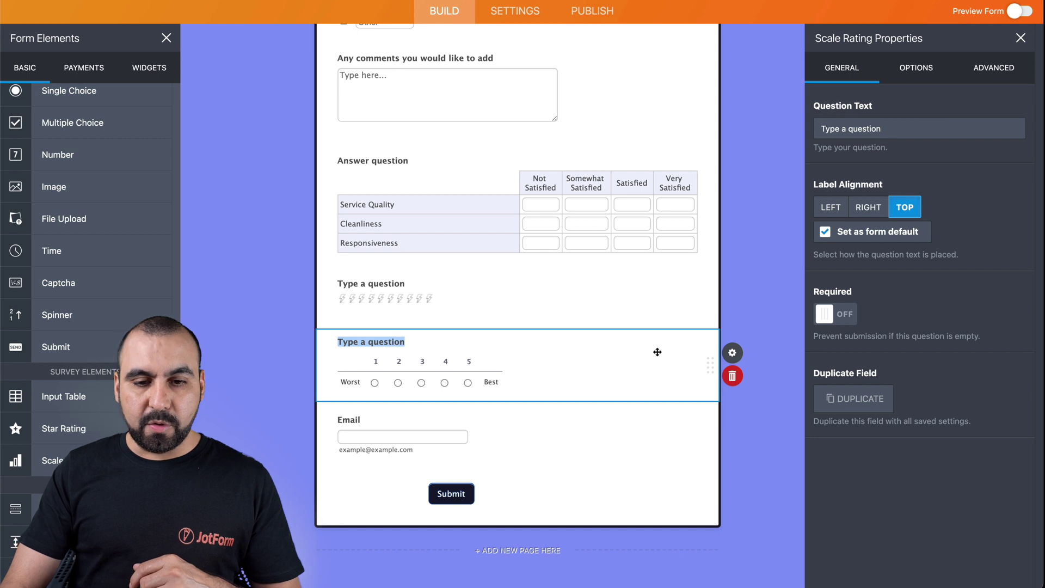
click(732, 353)
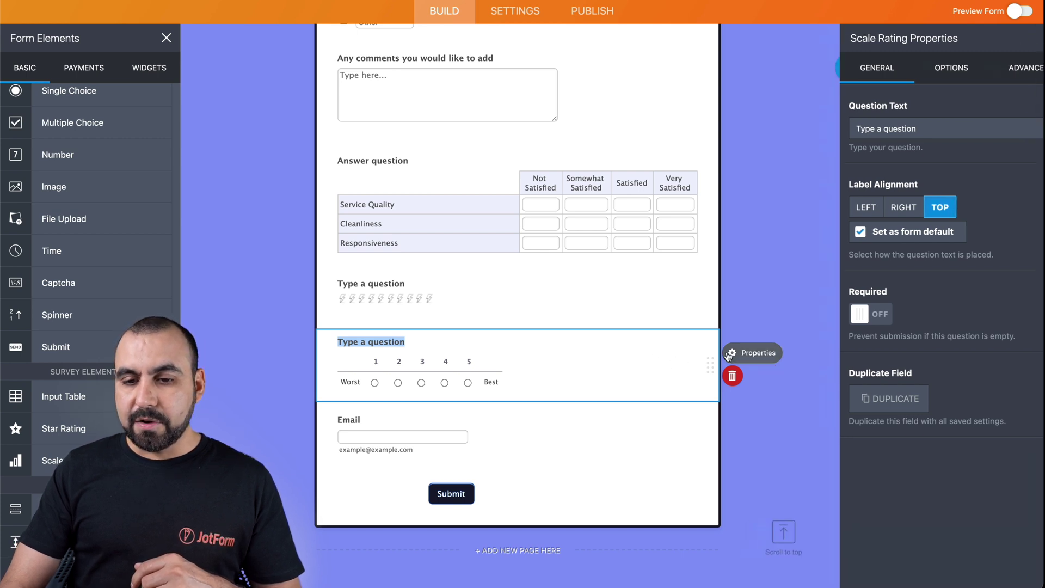
click(917, 71)
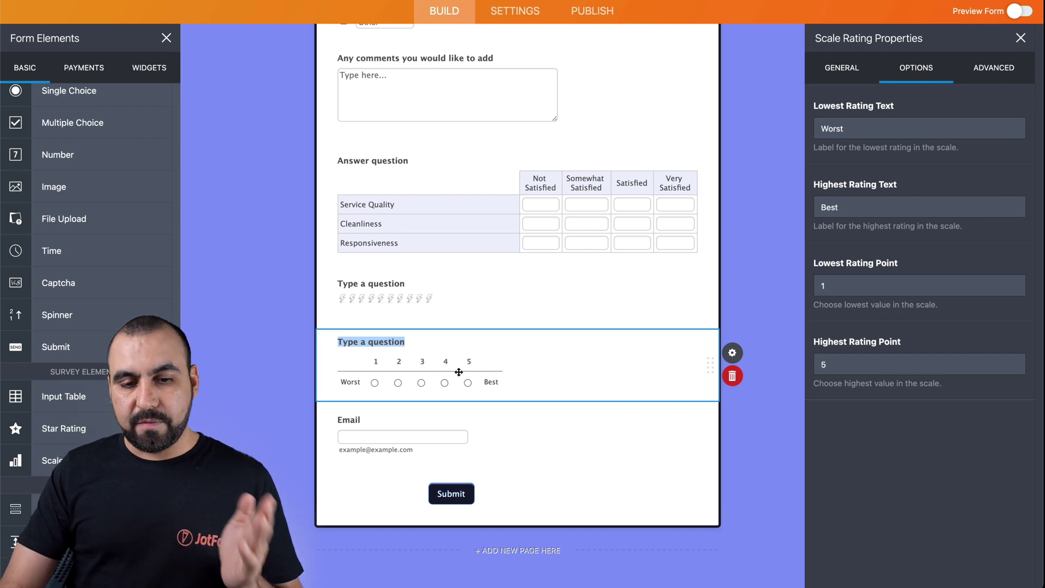
double_click(844, 364)
text(10)
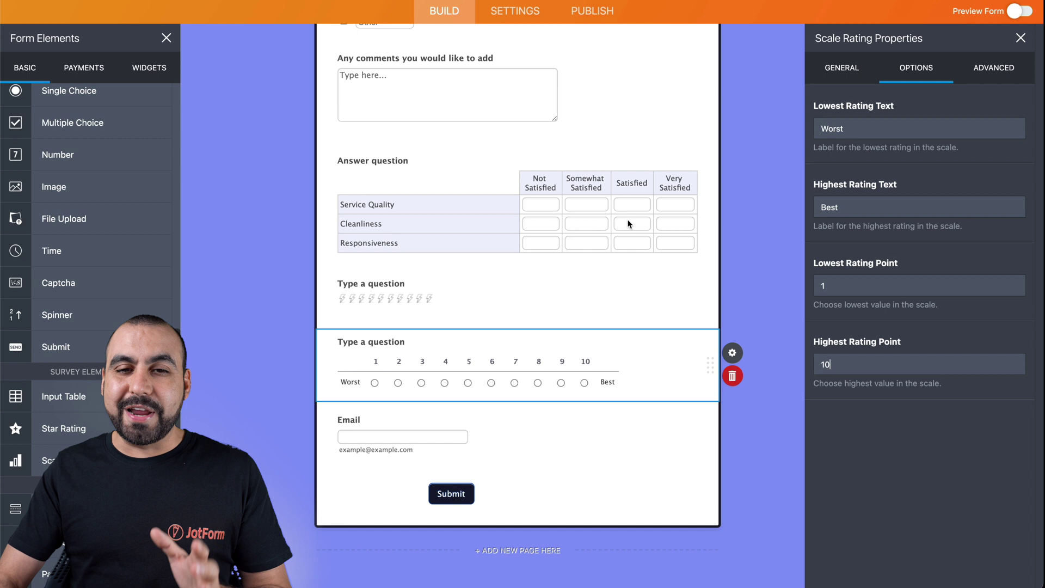
scroll(629, 223, up, 7)
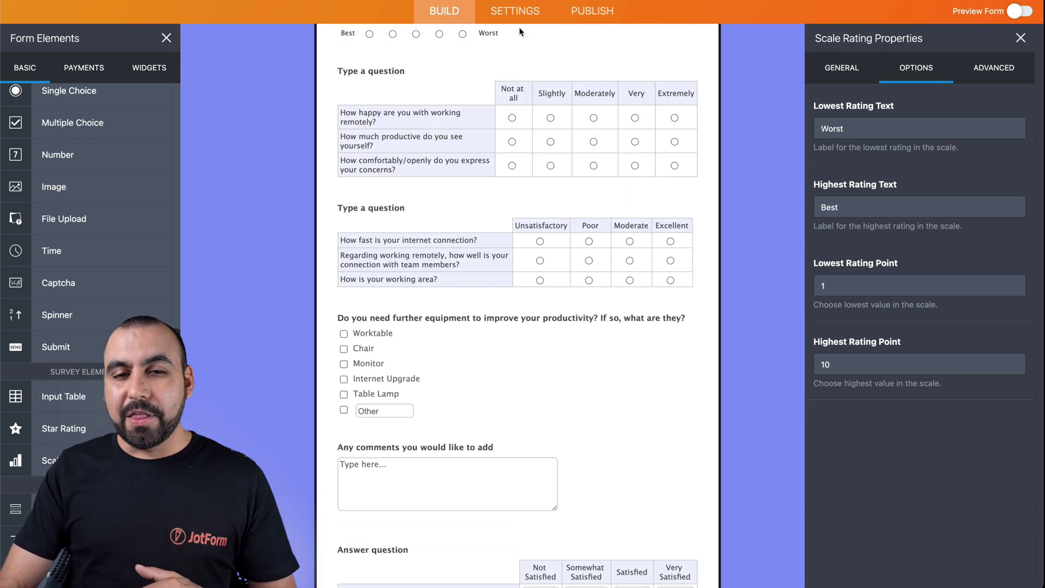
In form Settings, show all options and view Emails, then the Conditions page's logic types.
click(511, 22)
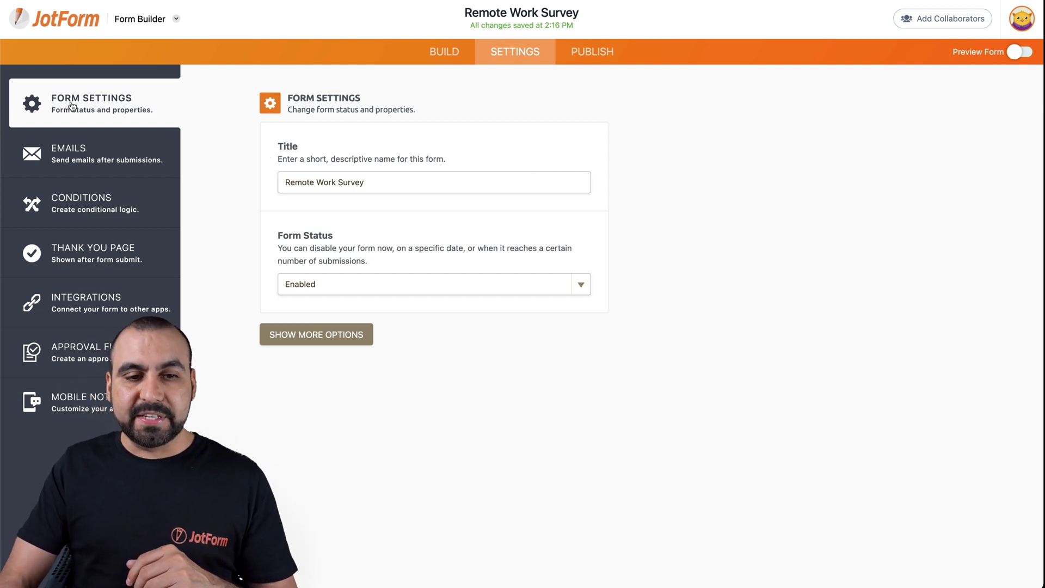
click(322, 335)
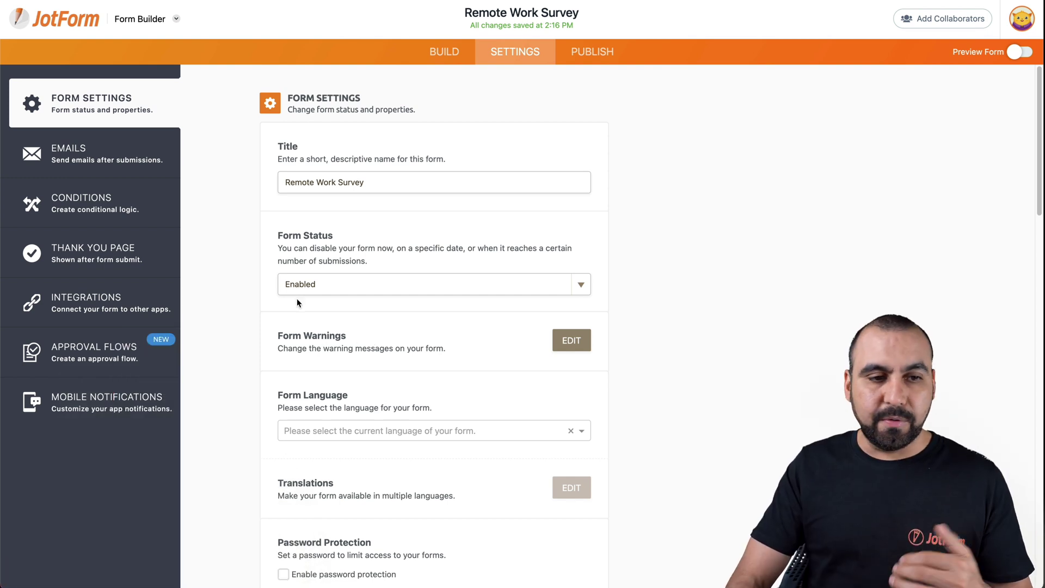
click(72, 168)
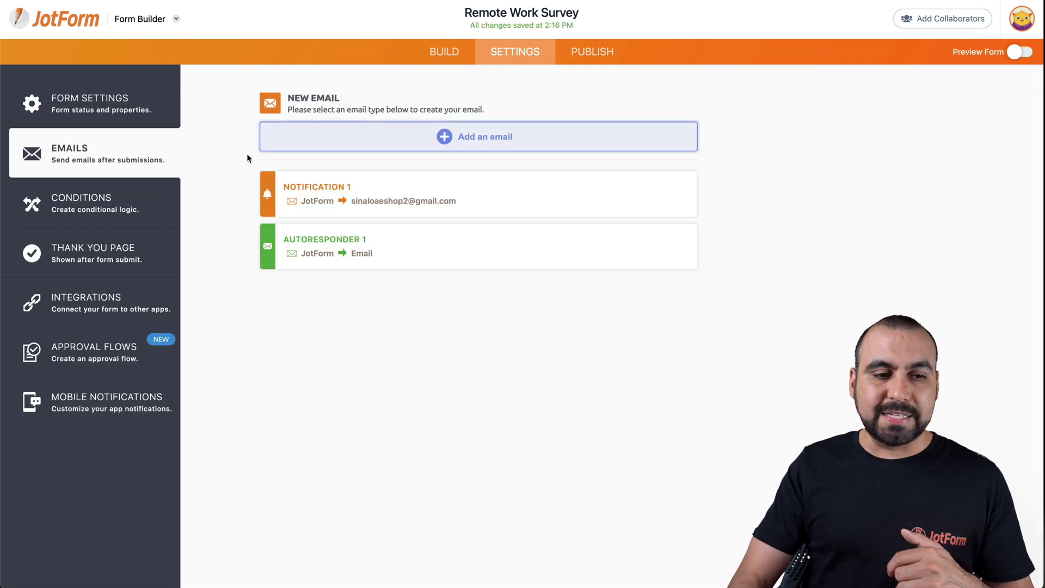
click(119, 201)
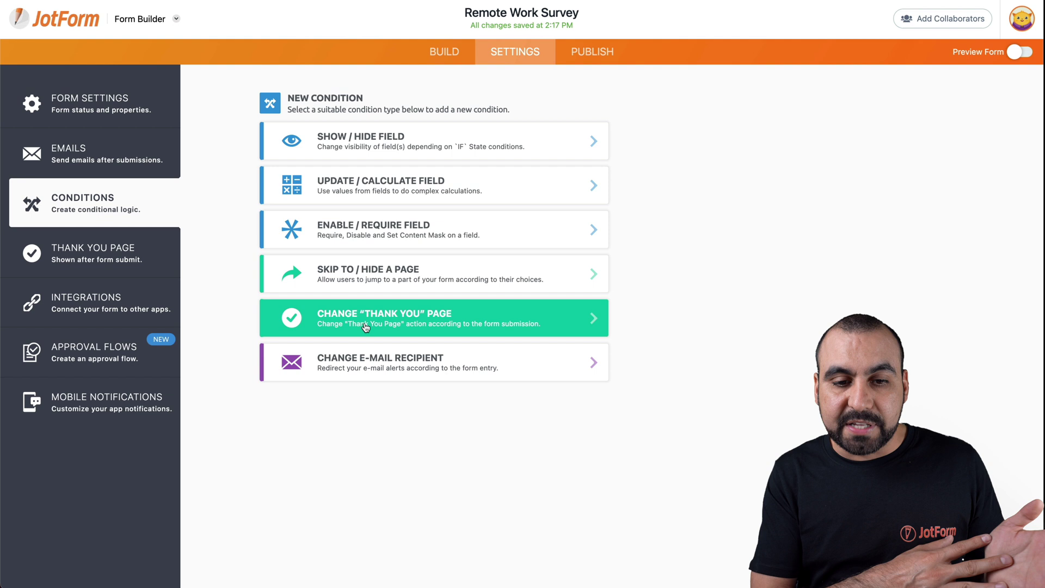
Check the Thank You Page editor, then browse Integrations apps like OneDrive, Slack and Stripe.
click(143, 259)
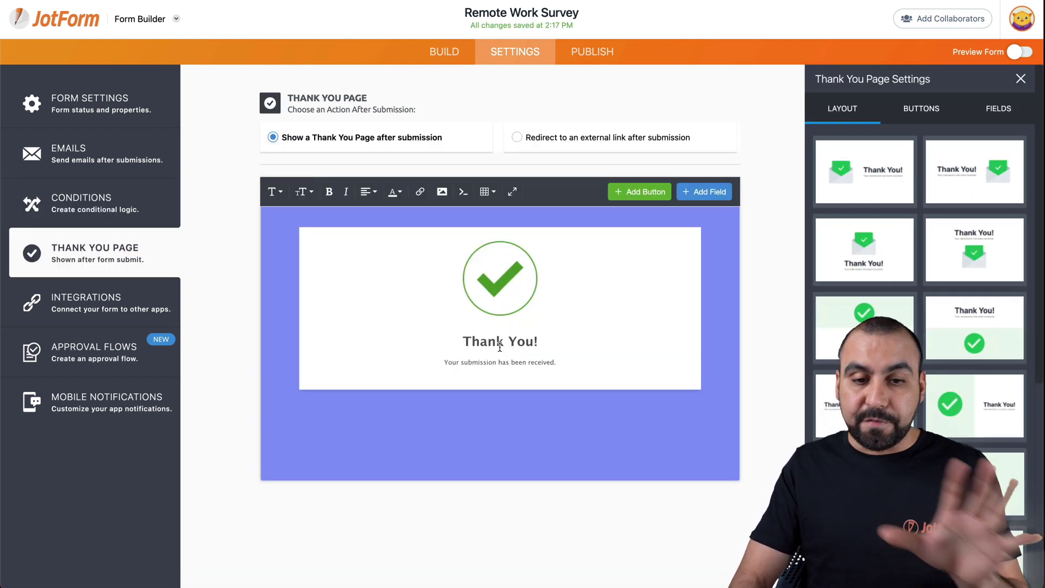
click(471, 318)
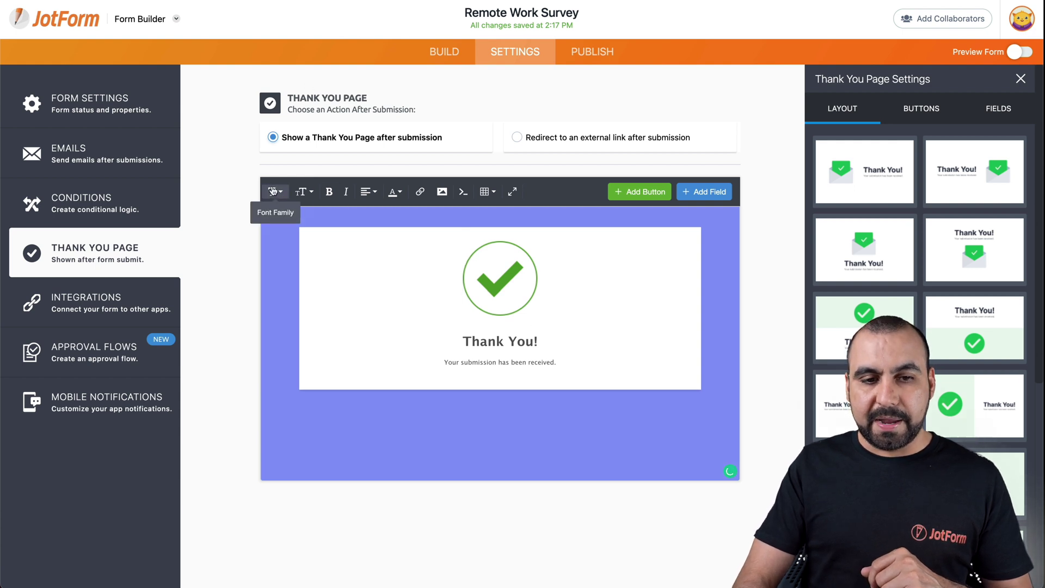
click(97, 300)
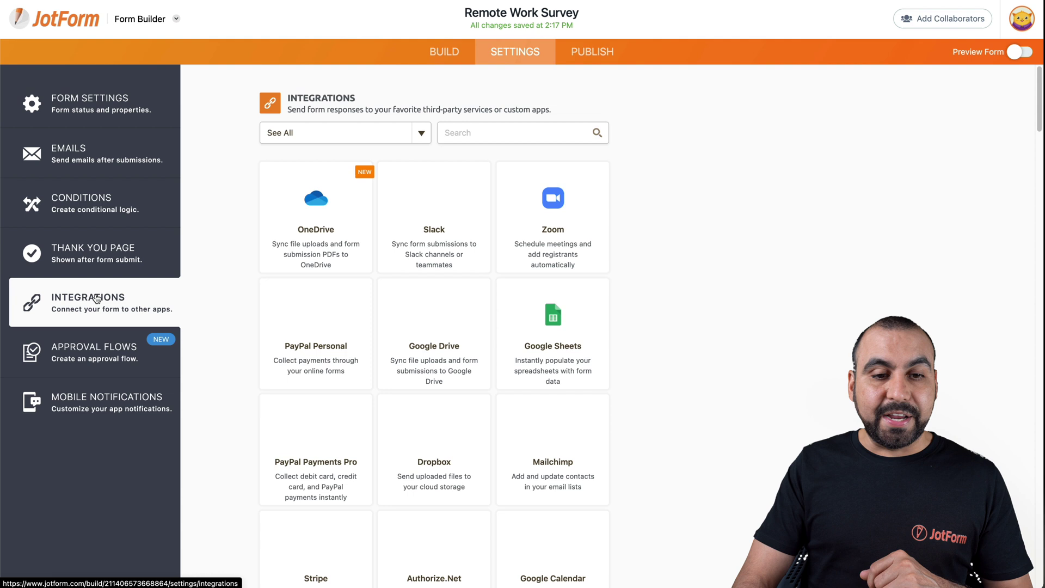
scroll(534, 441, down, 3)
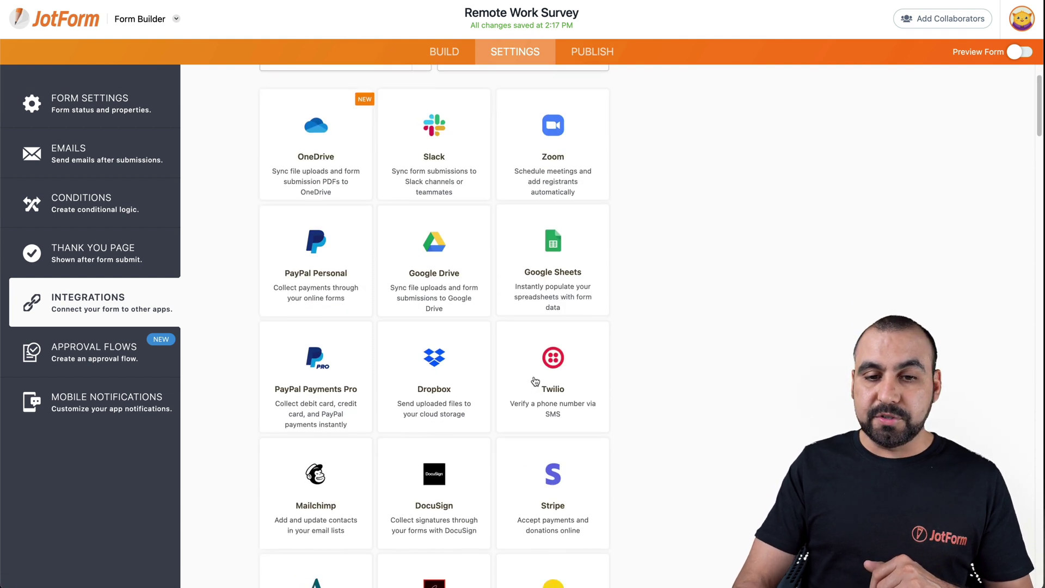
scroll(535, 381, down, 8)
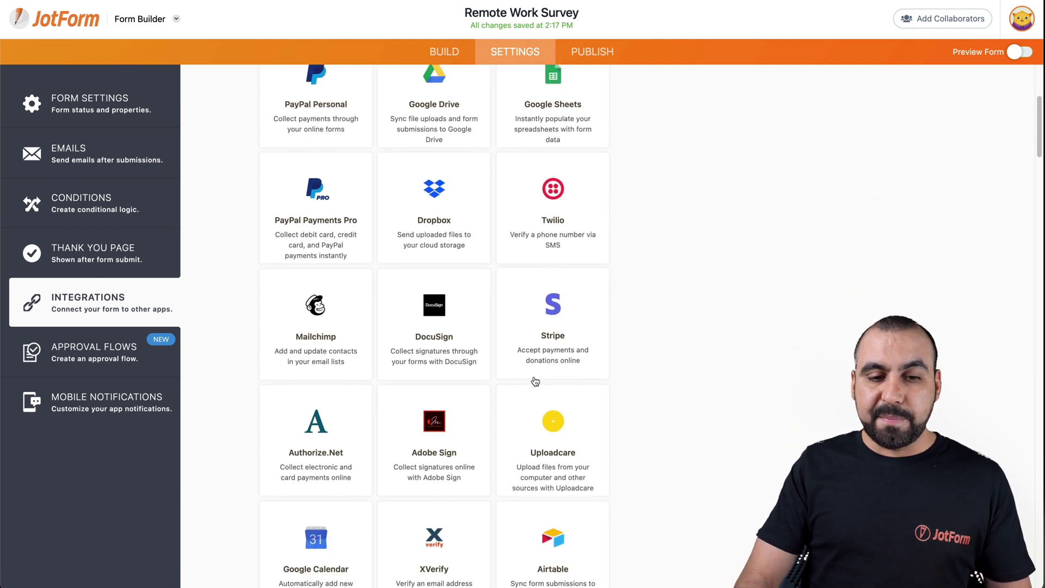
scroll(535, 381, down, 12)
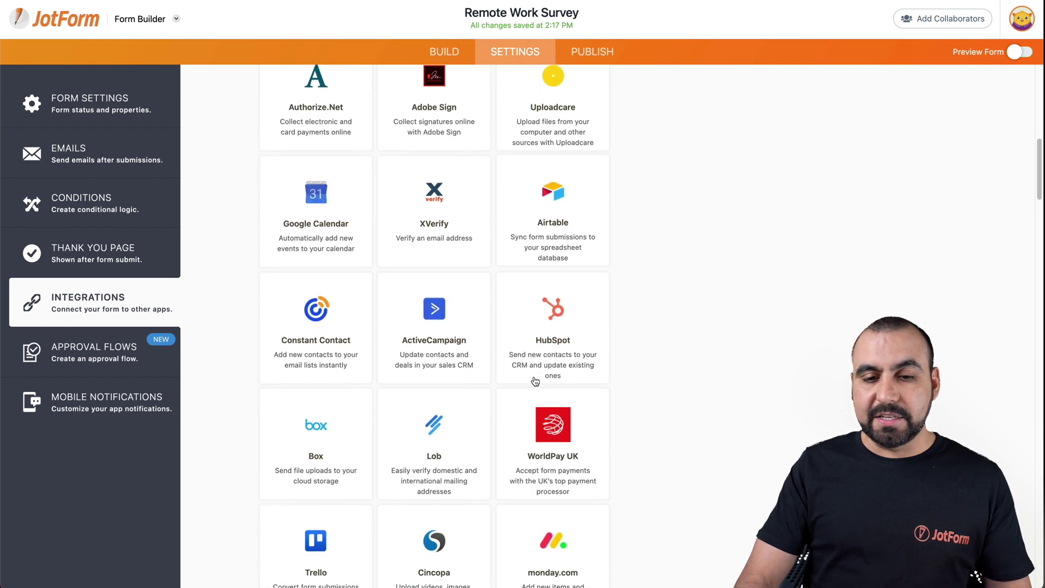
scroll(535, 381, down, 13)
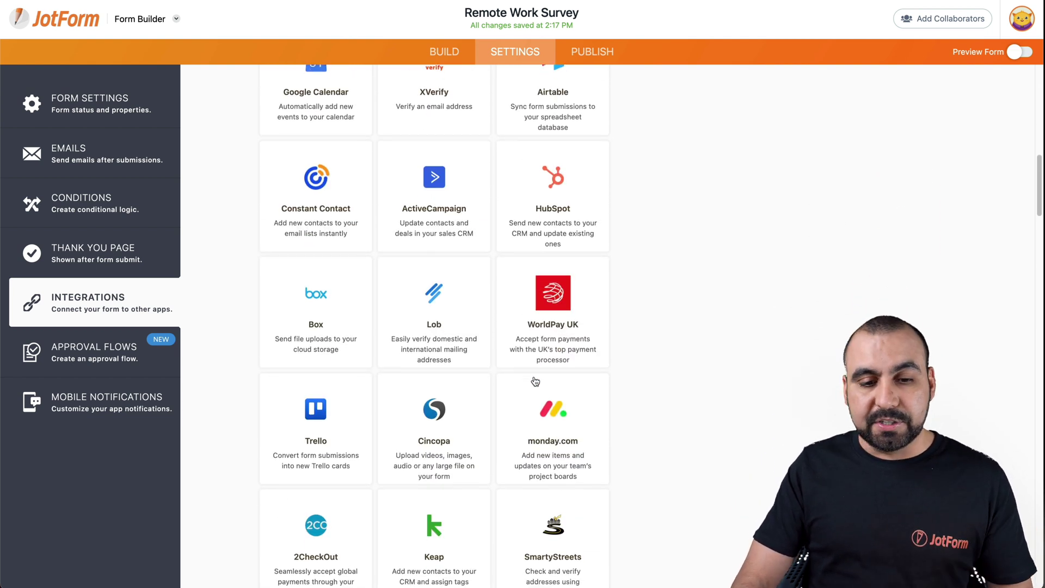
scroll(535, 382, down, 17)
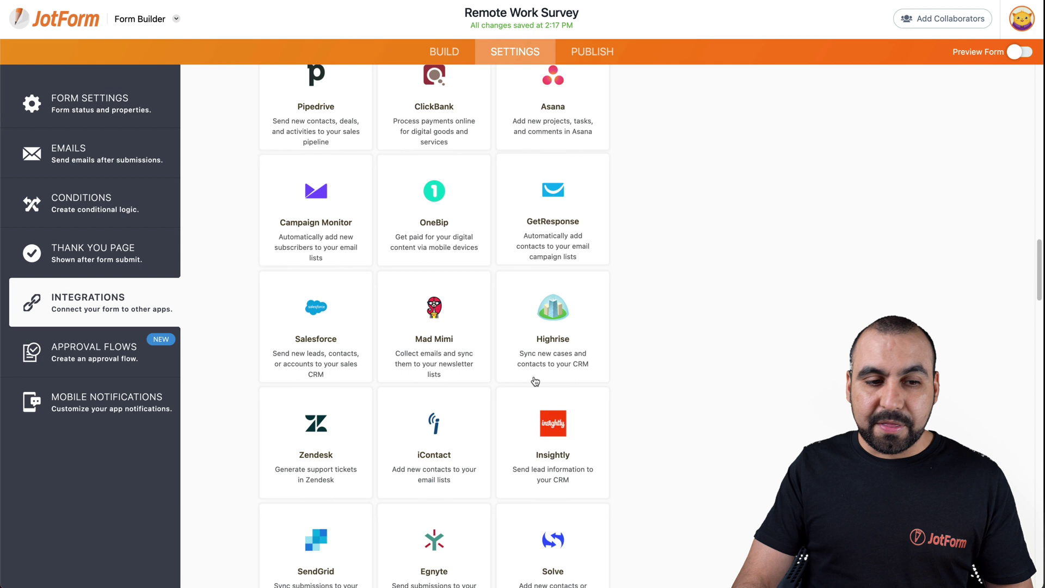
scroll(535, 381, up, 20)
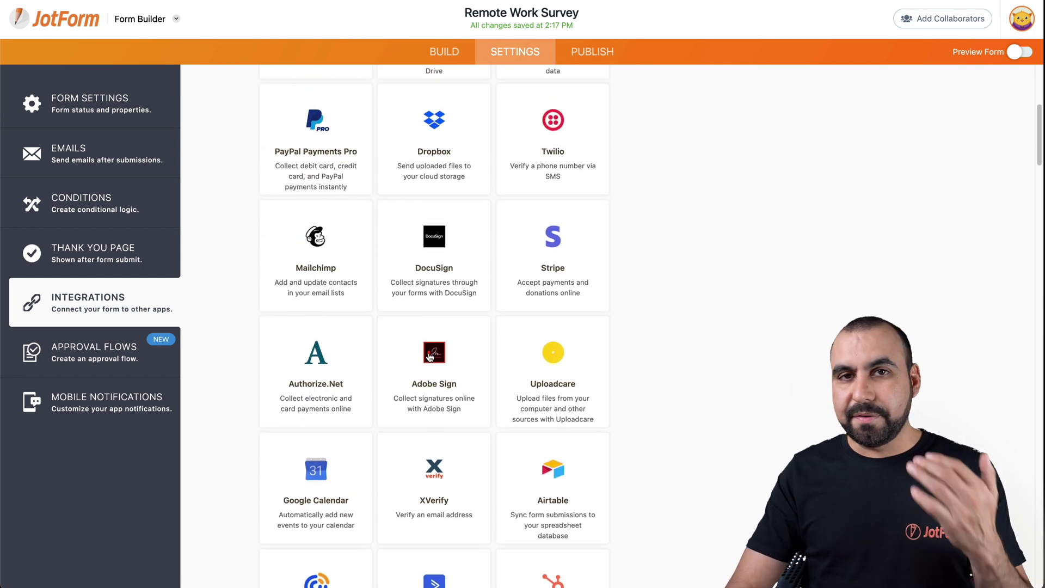
View Approval Flows, then the Mobile Notifications settings titled 'New Submission for {form_title}'.
click(87, 351)
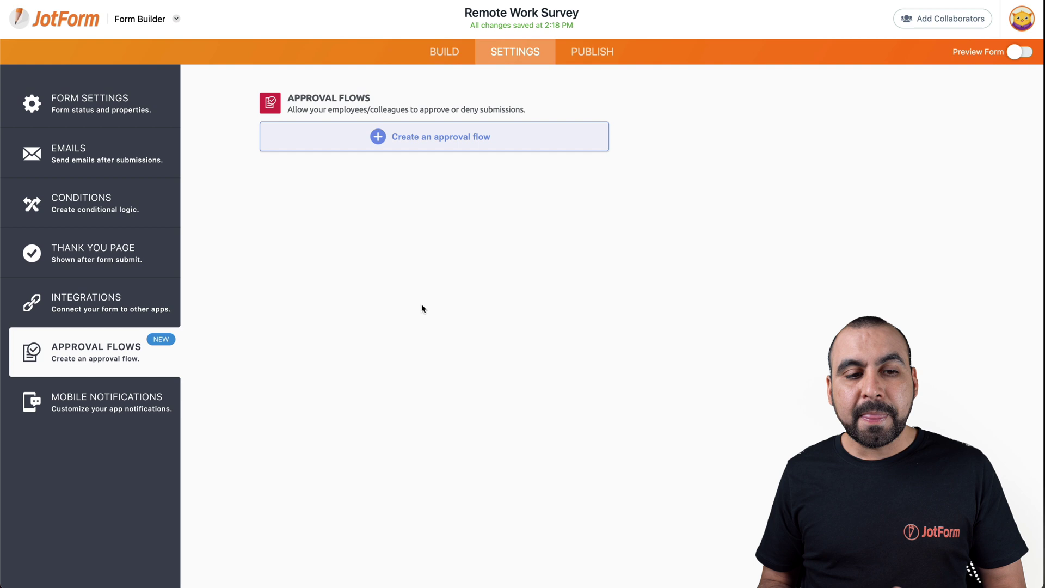
click(122, 405)
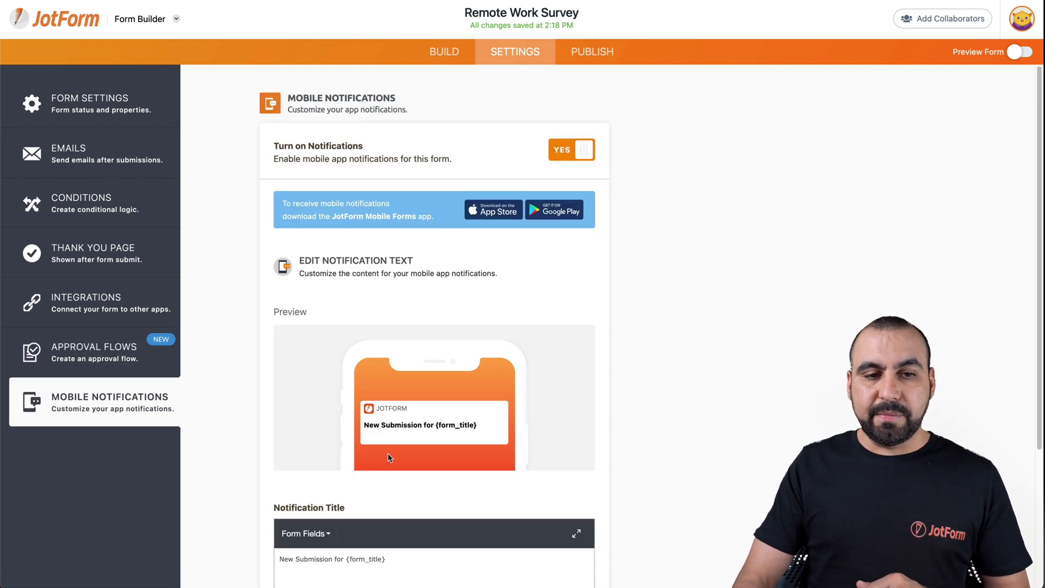
Select the Quick Share direct link in Publish and scroll through the live form in a new tab.
click(590, 53)
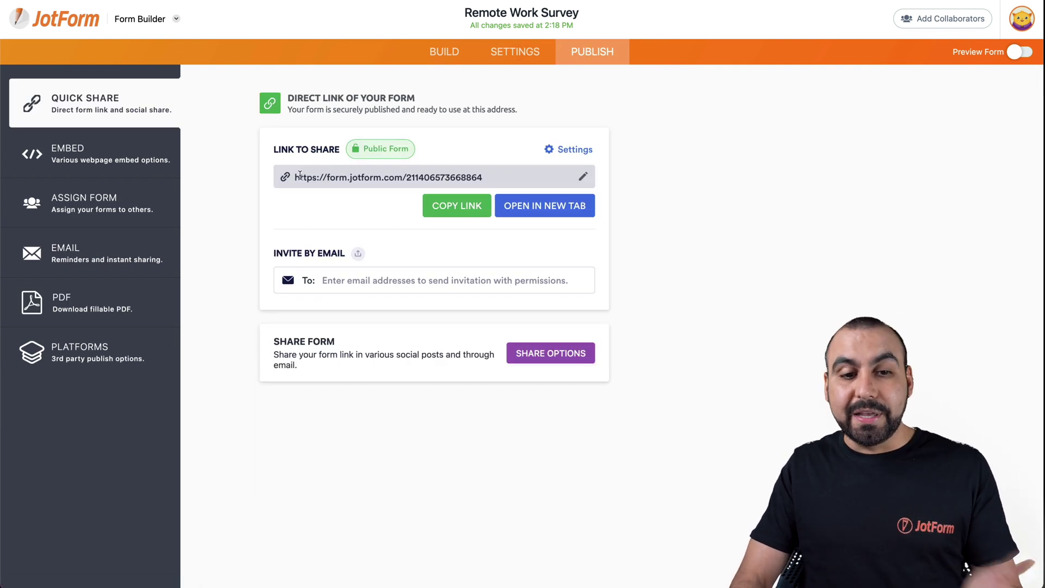
drag(292, 178, 481, 181)
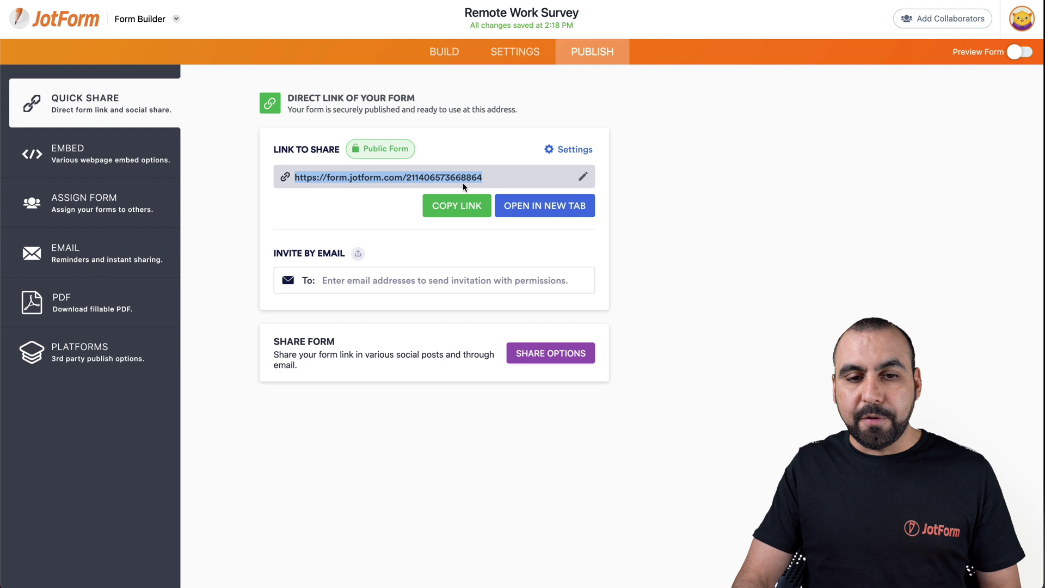
click(537, 208)
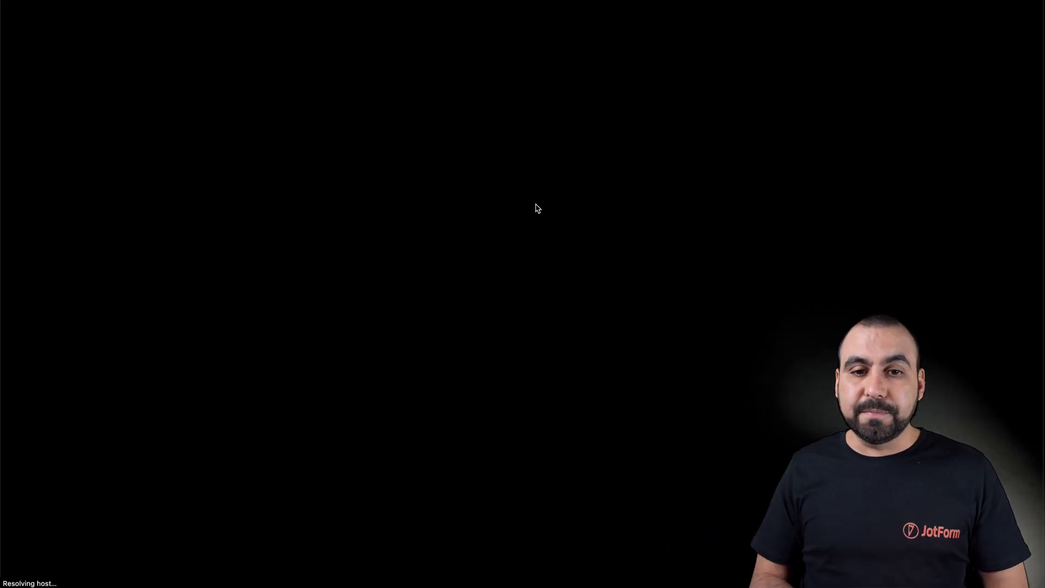
scroll(537, 208, down, 15)
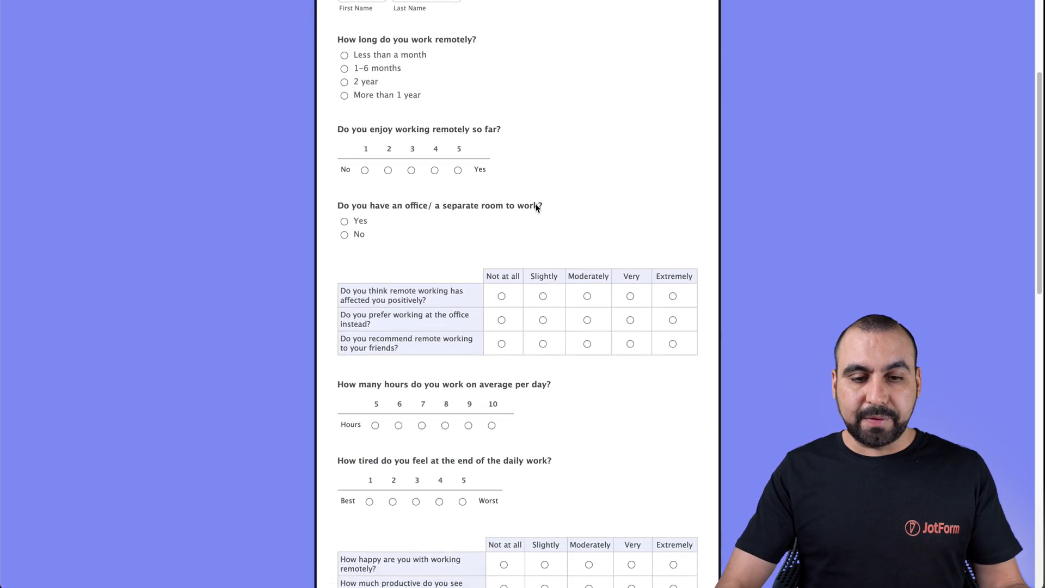
scroll(537, 208, down, 2)
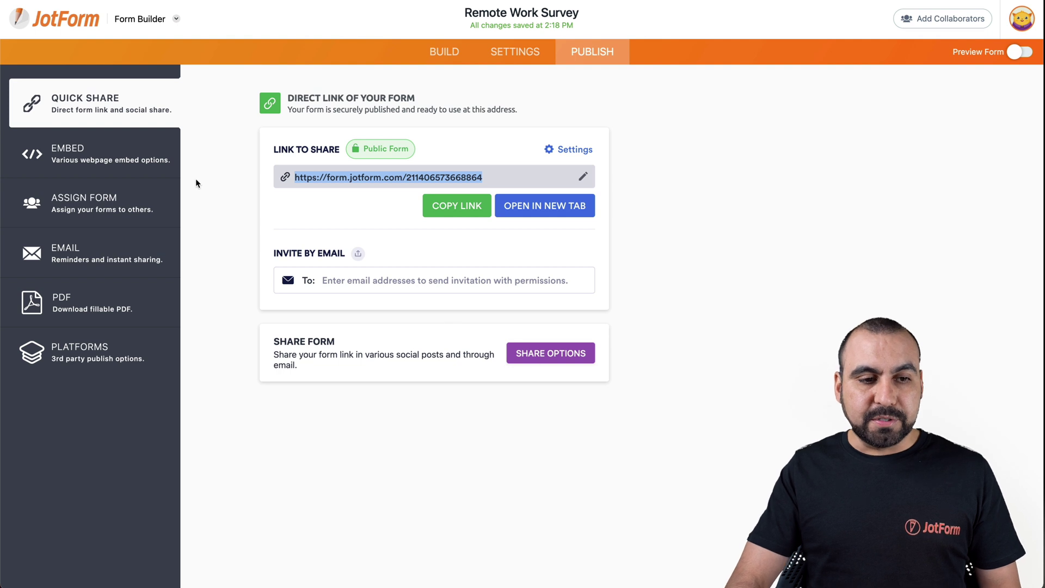
Look through the Embed, Assign Form, Email and PDF publish options.
click(153, 157)
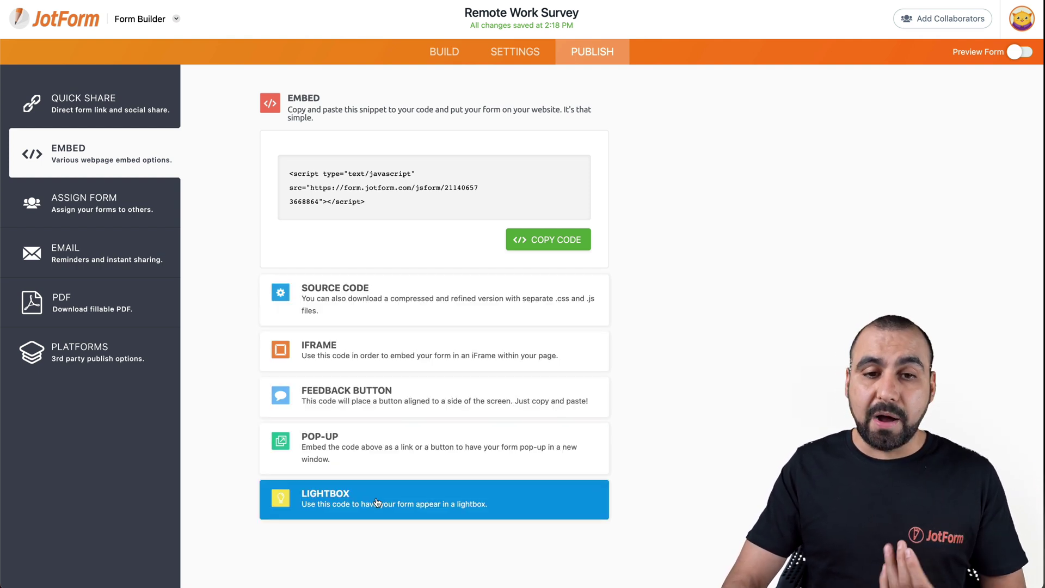
click(105, 215)
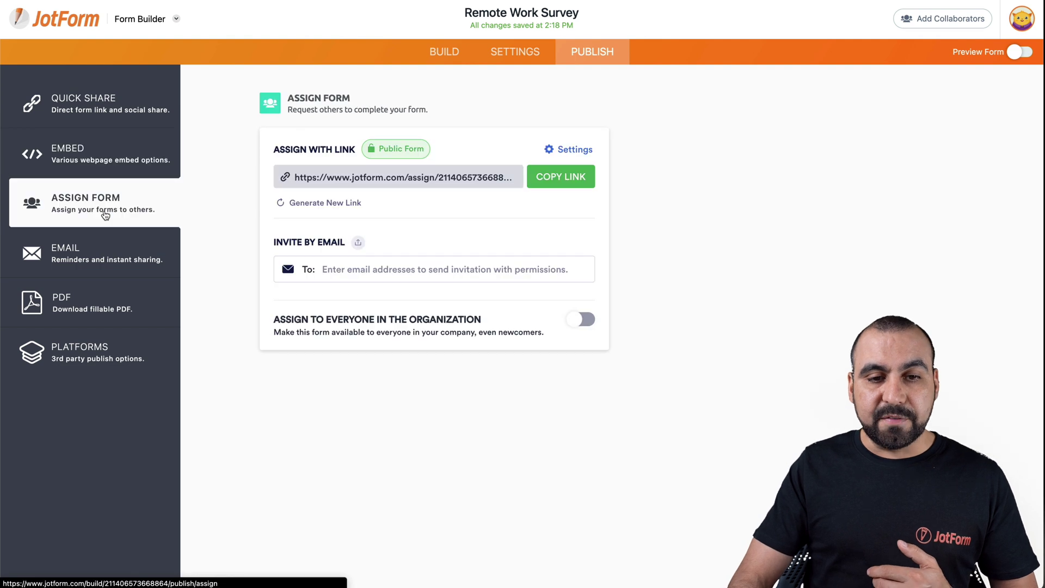
click(109, 254)
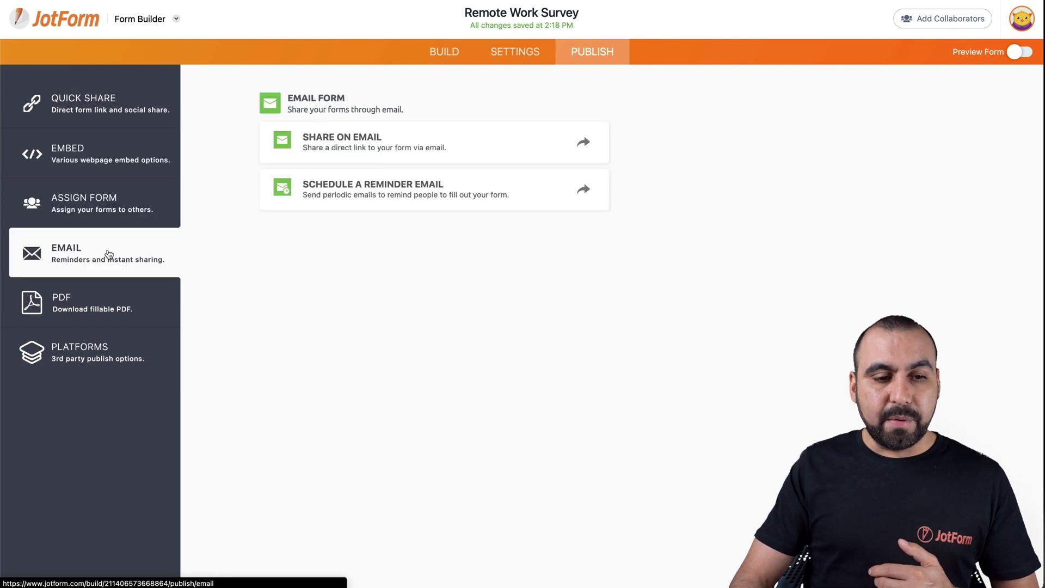
click(106, 301)
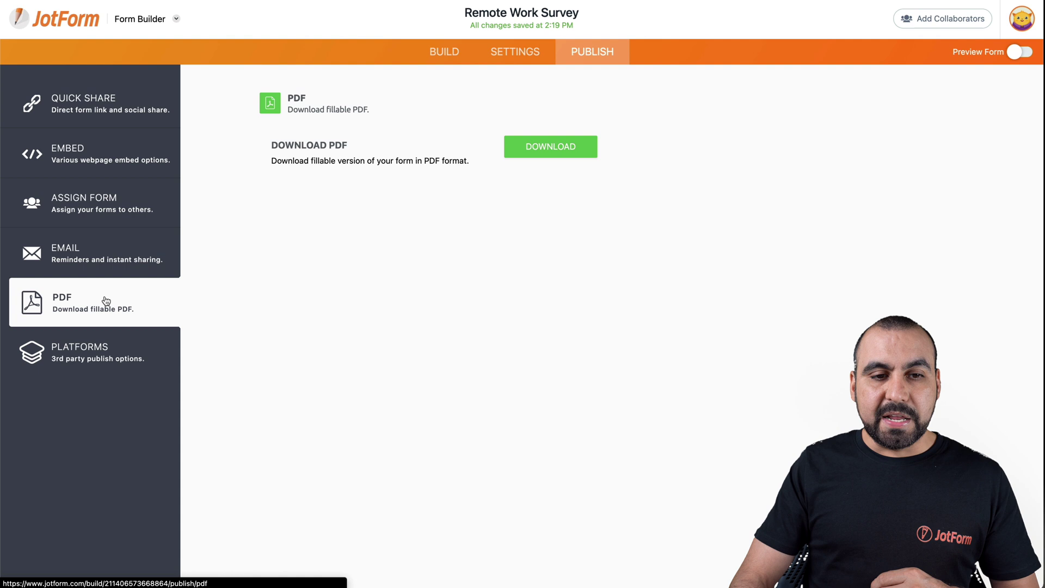
Scroll through the Platforms page's tiles such as WordPress, Wix, Shopify and Squarespace.
click(104, 350)
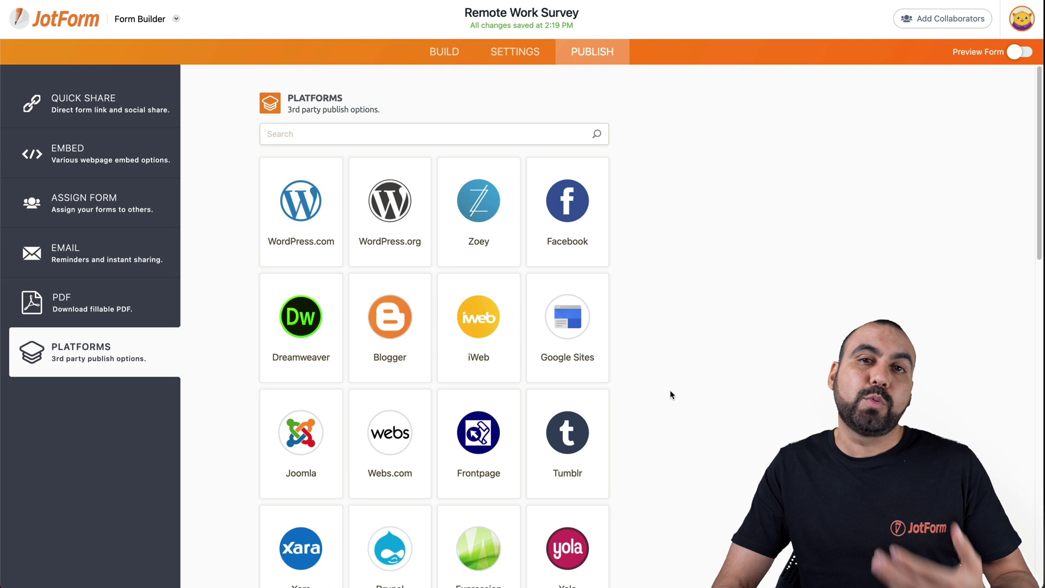
scroll(457, 511, down, 7)
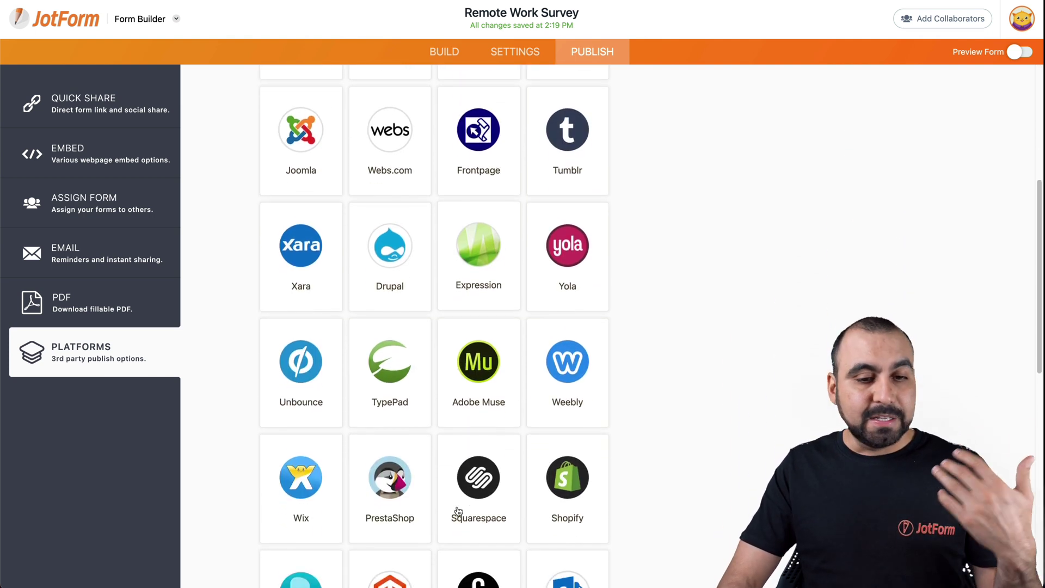
scroll(458, 510, down, 7)
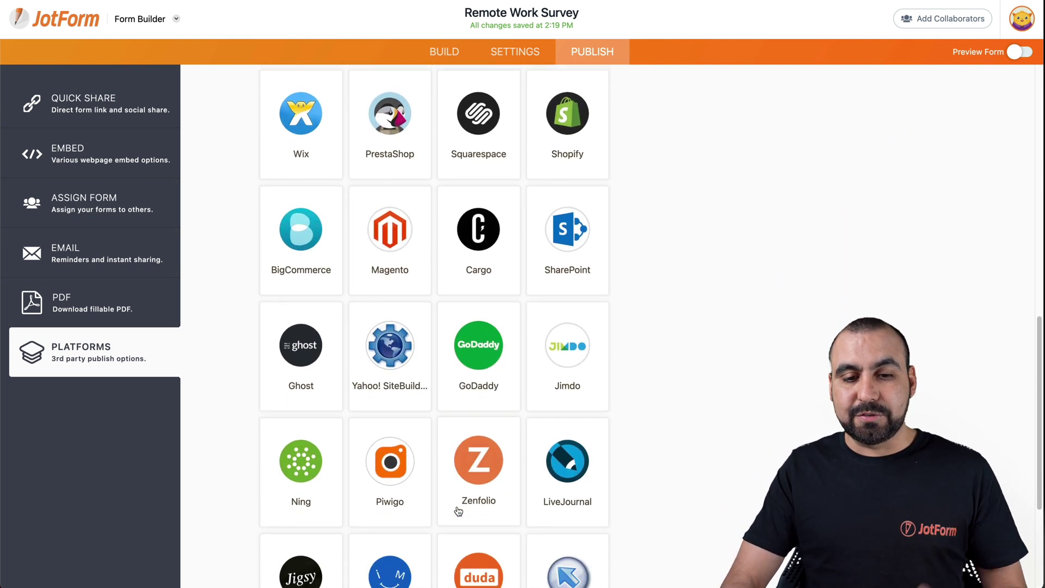
scroll(458, 509, down, 2)
scroll(458, 503, up, 15)
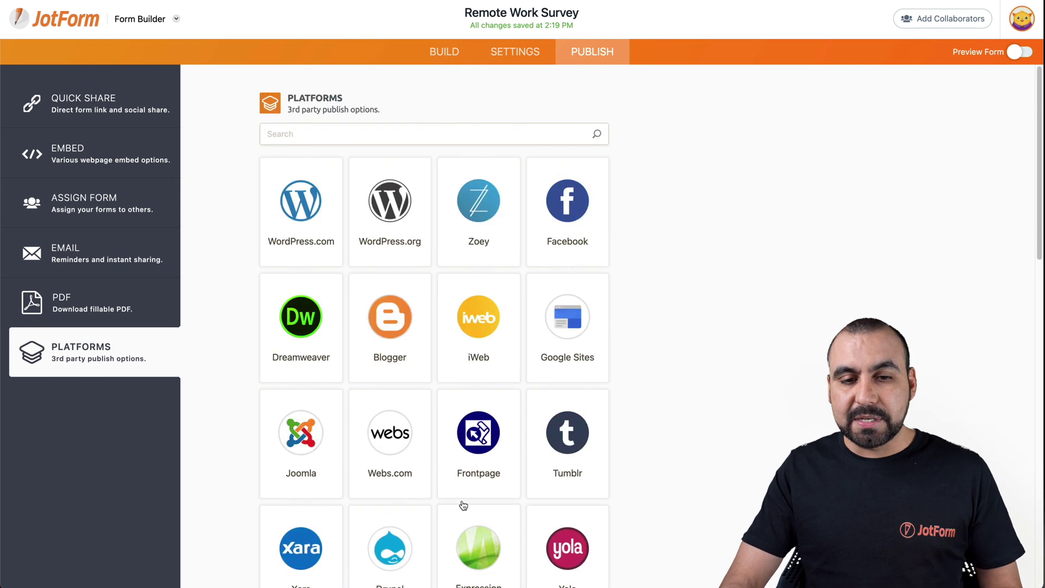
View the WordPress.com, WordPress.org and Blogger embed codes, then return to Quick Share's direct link.
click(305, 209)
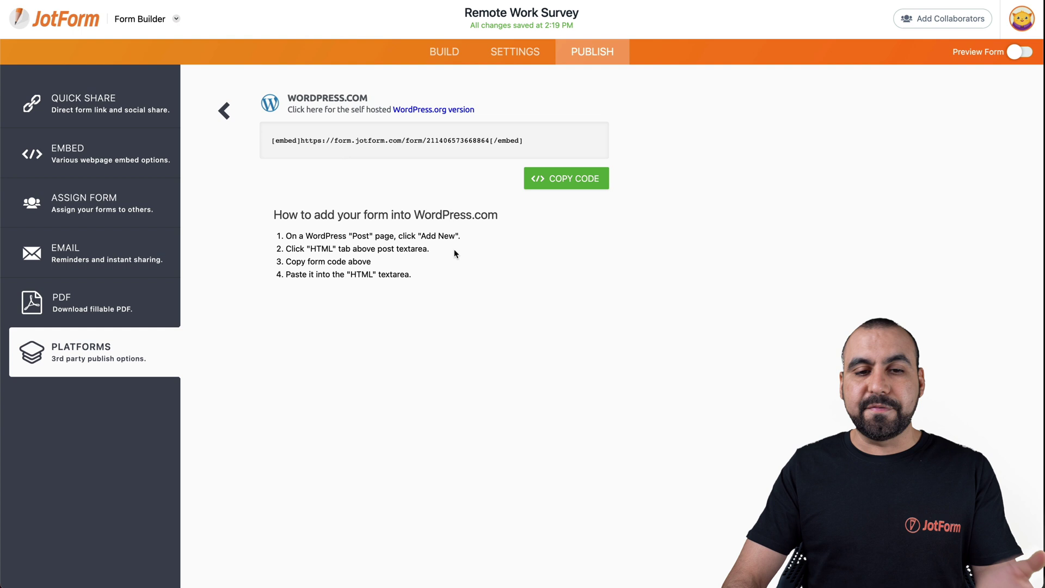
click(65, 305)
click(82, 362)
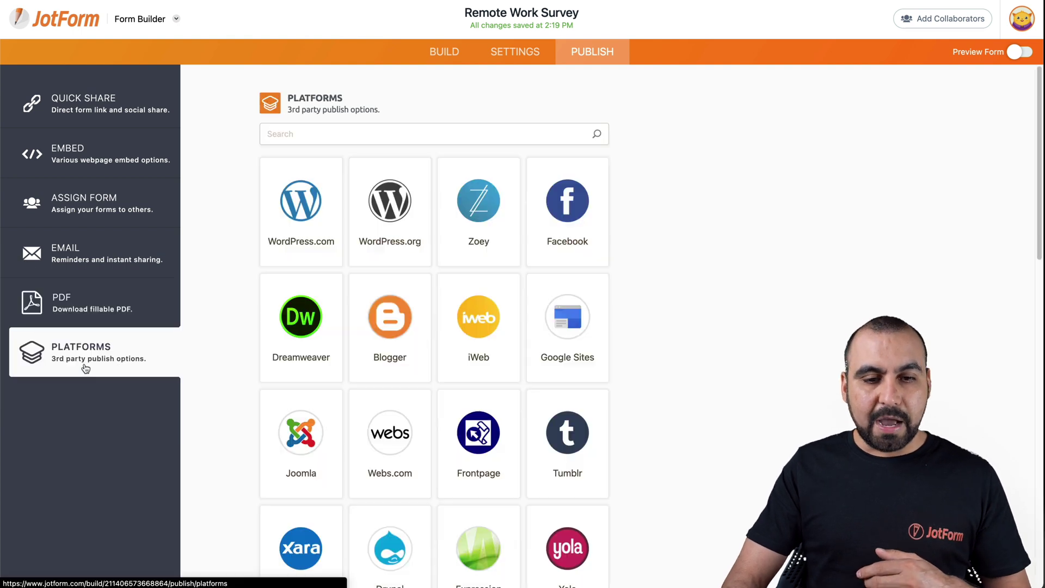
click(399, 168)
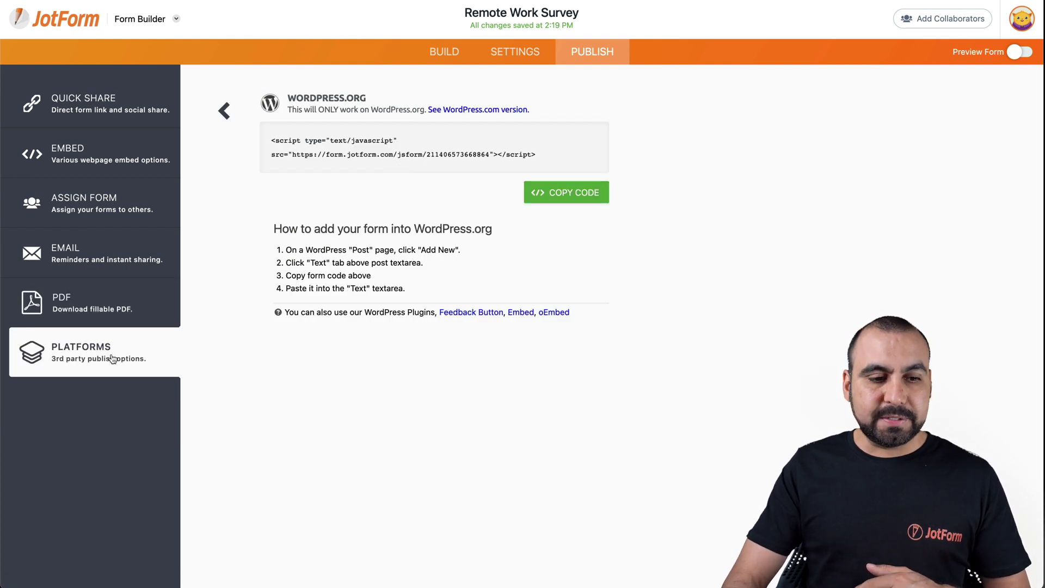
click(227, 112)
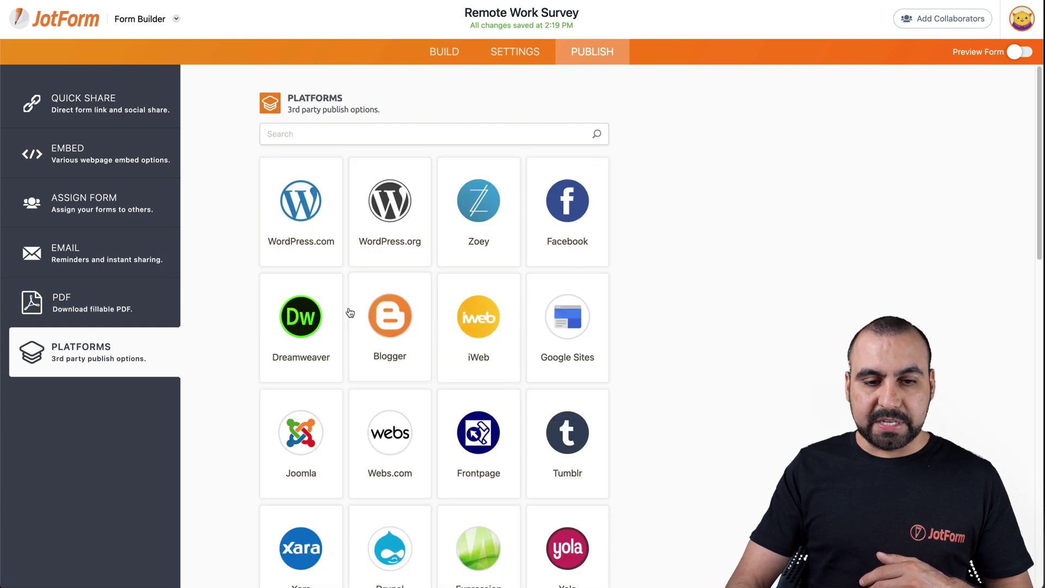
click(365, 315)
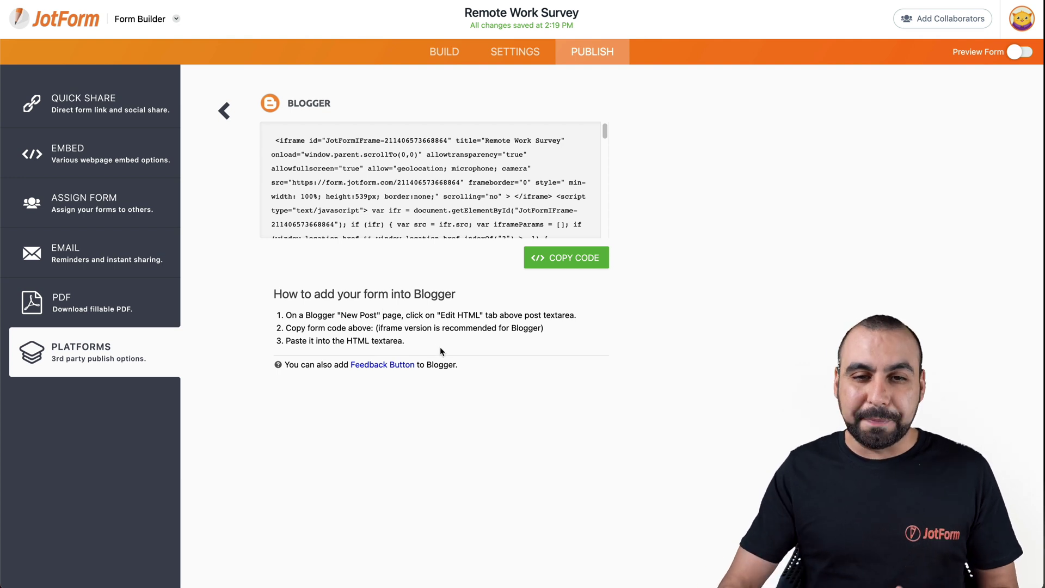
click(583, 54)
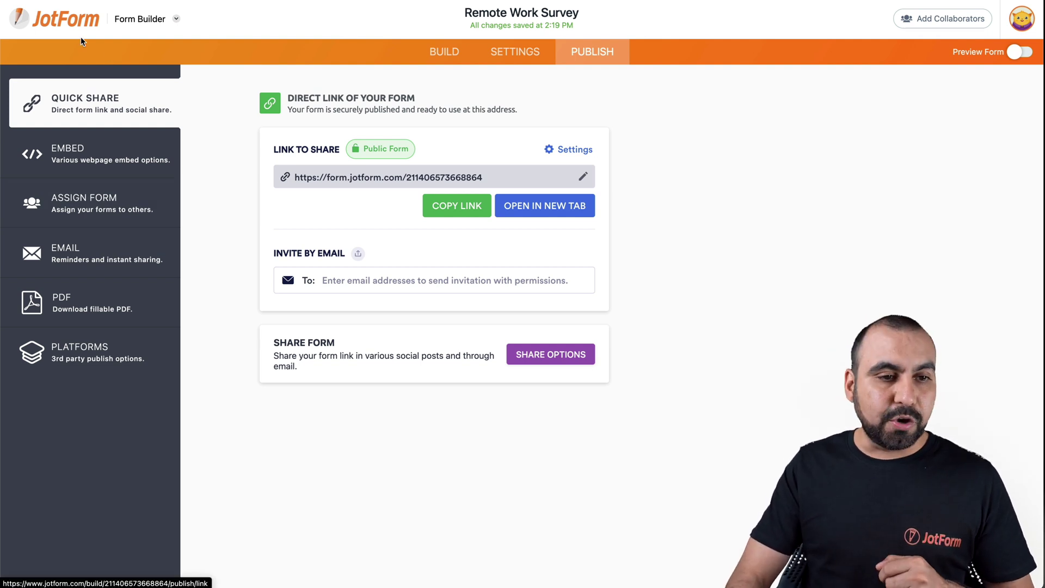
From My Forms, create a new form using a premade template.
click(70, 20)
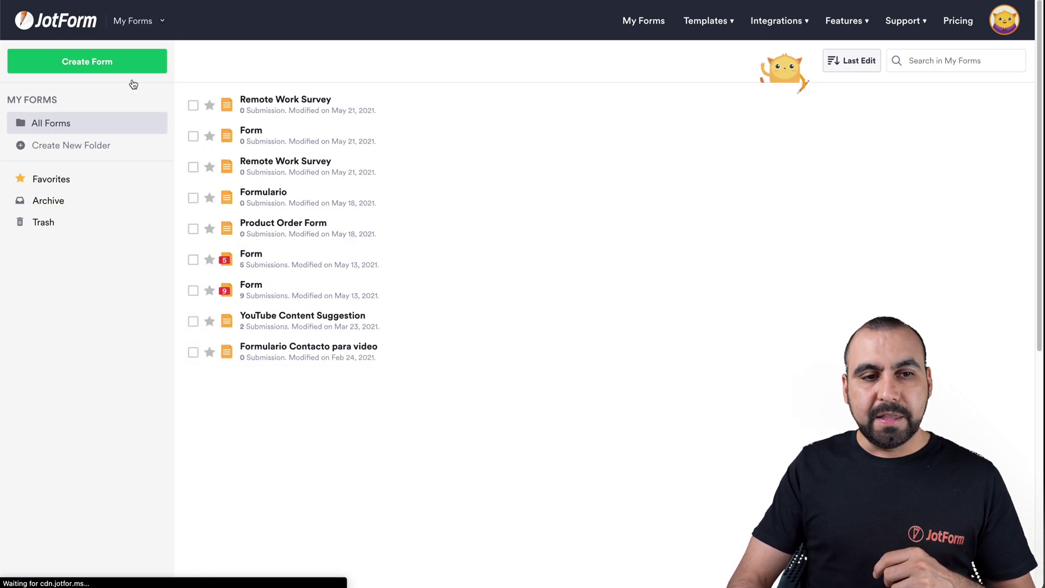
click(123, 63)
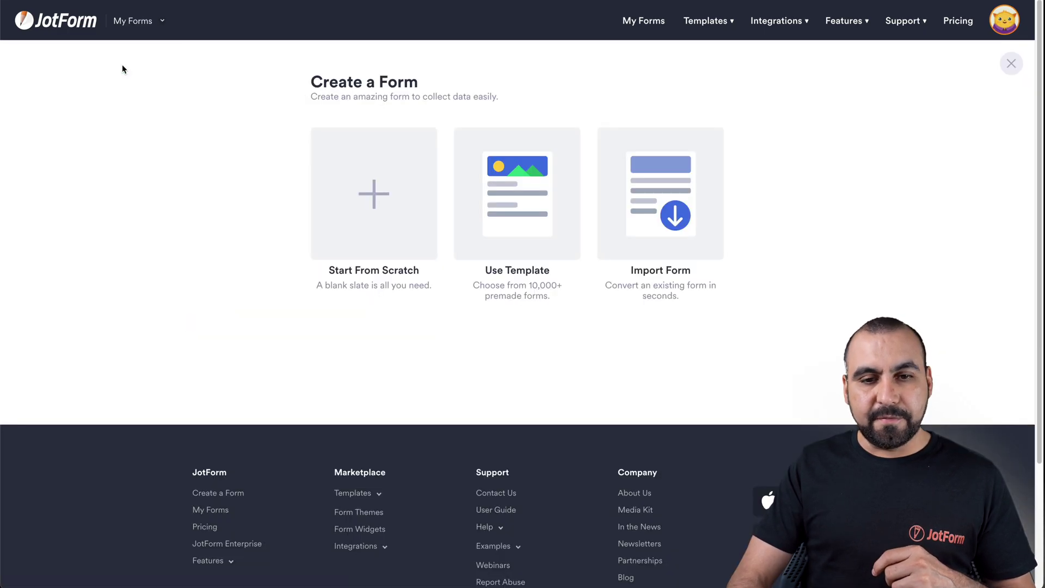
click(537, 212)
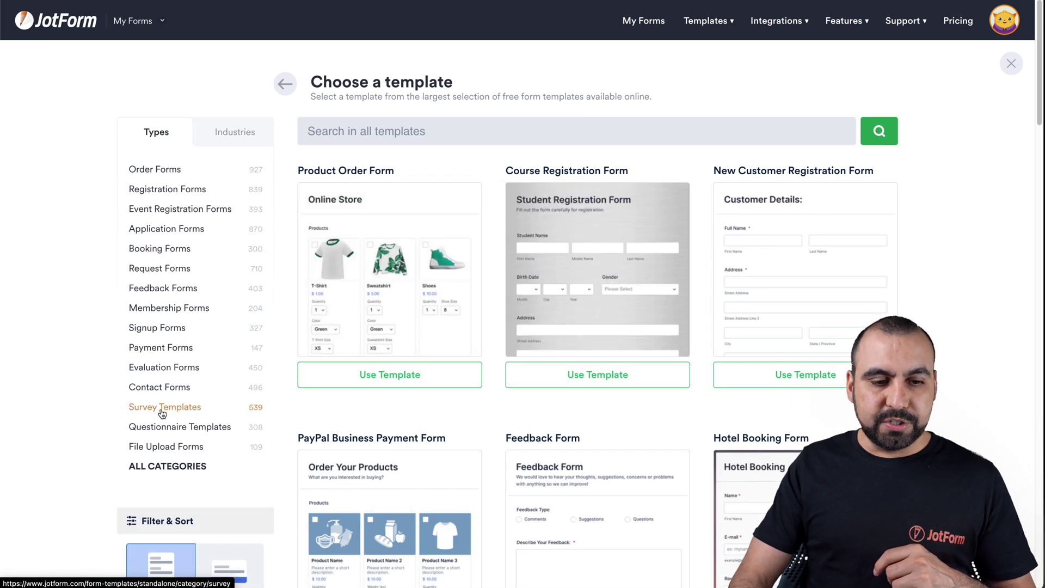
Filter to Survey Templates and preview the Student Survey template before closing it.
click(173, 411)
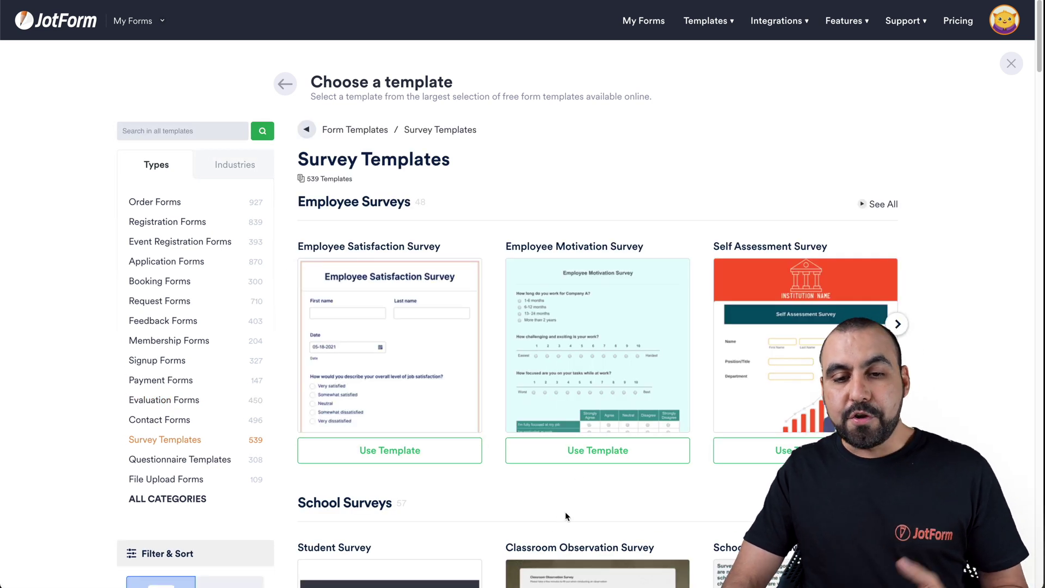
scroll(566, 516, down, 4)
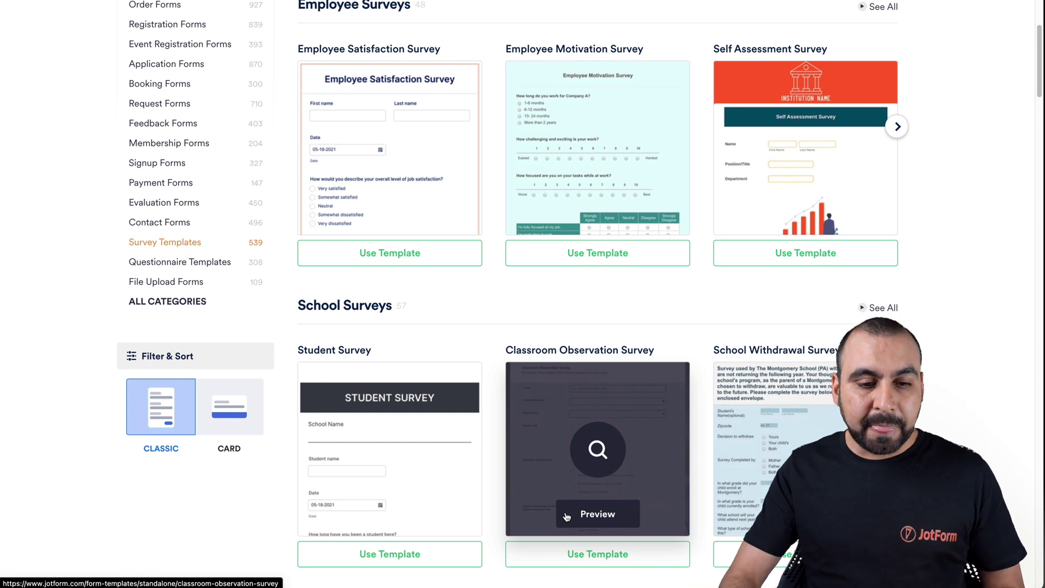
scroll(566, 516, down, 3)
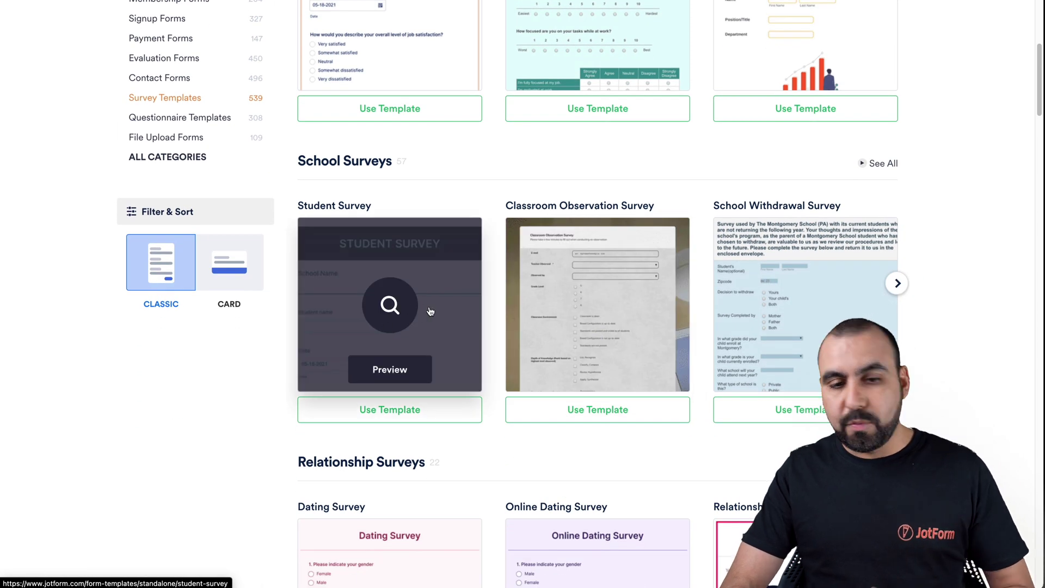
click(397, 306)
scroll(634, 450, down, 3)
scroll(635, 449, down, 10)
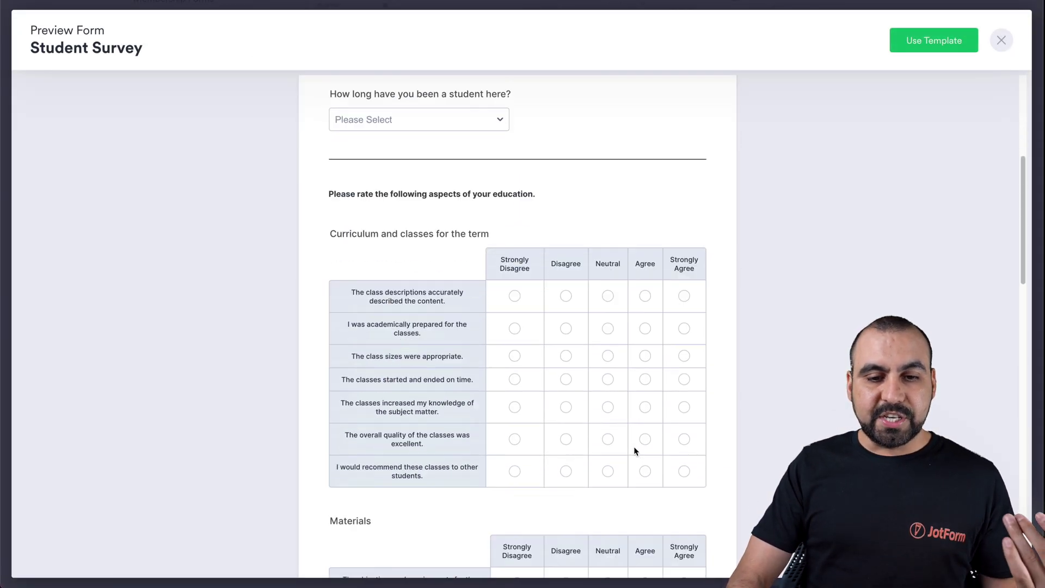
scroll(635, 450, down, 9)
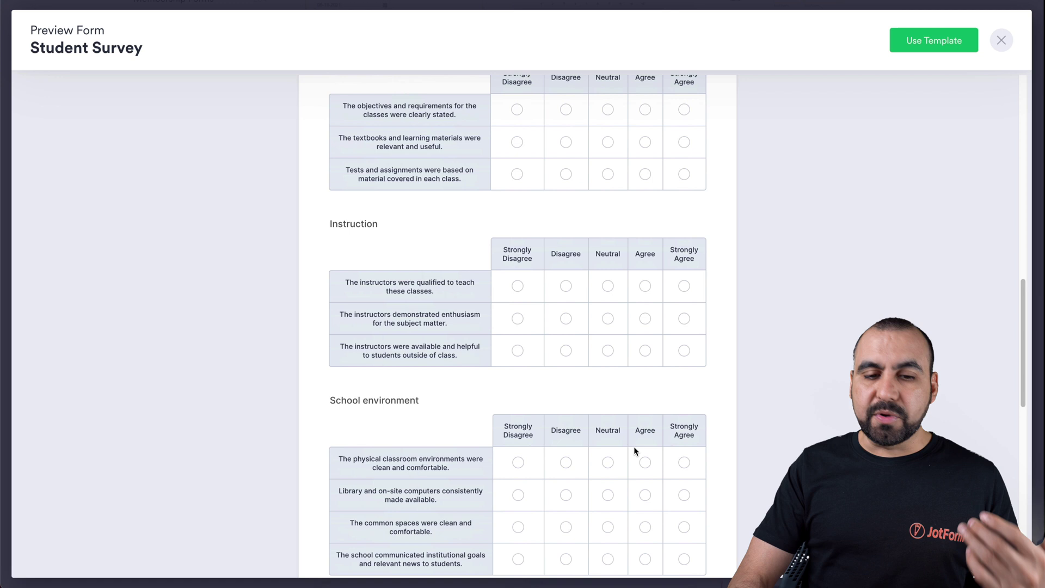
scroll(634, 449, down, 3)
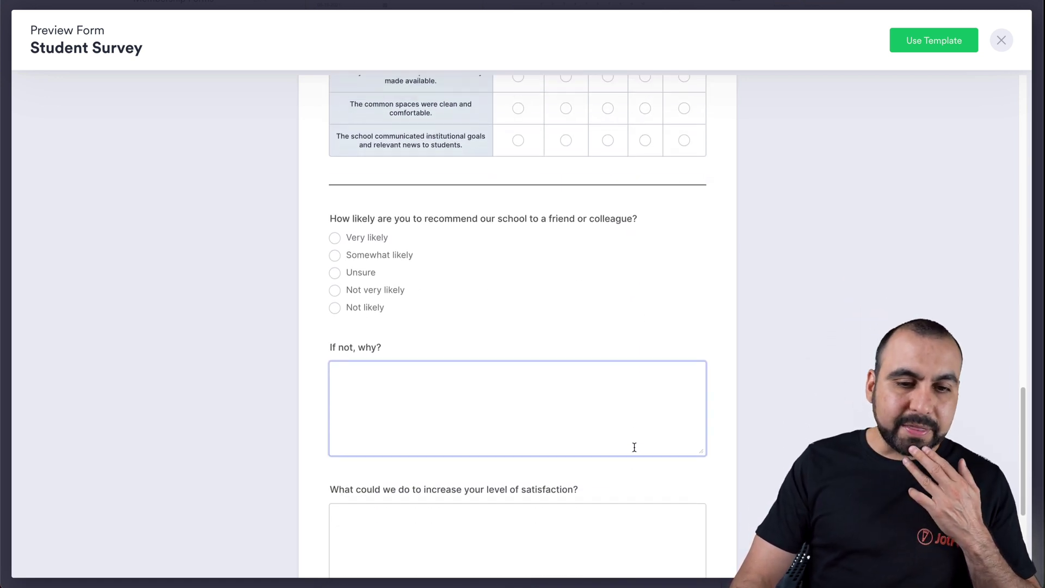
scroll(635, 448, down, 3)
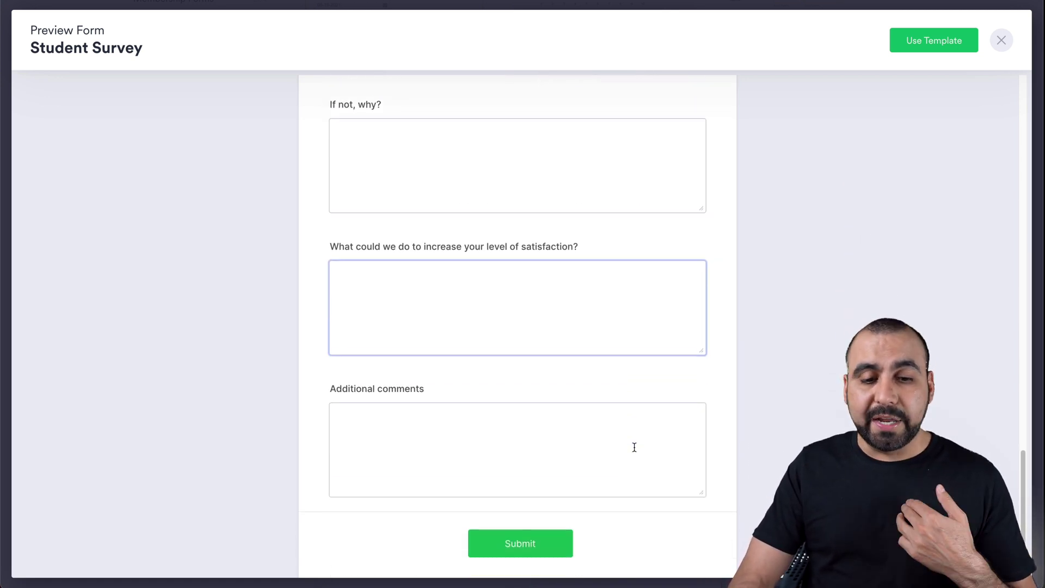
scroll(634, 447, up, 20)
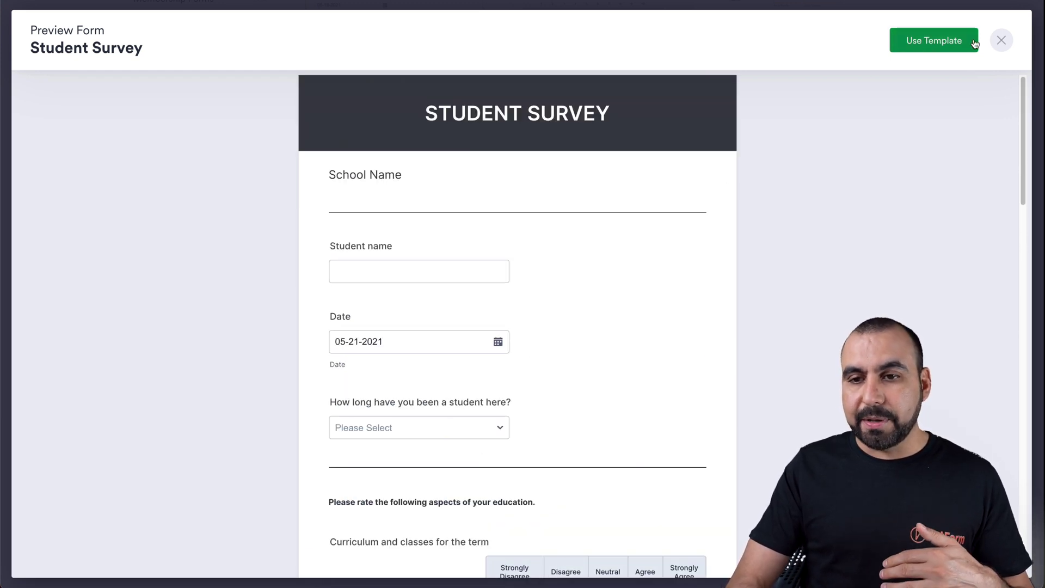
click(1001, 39)
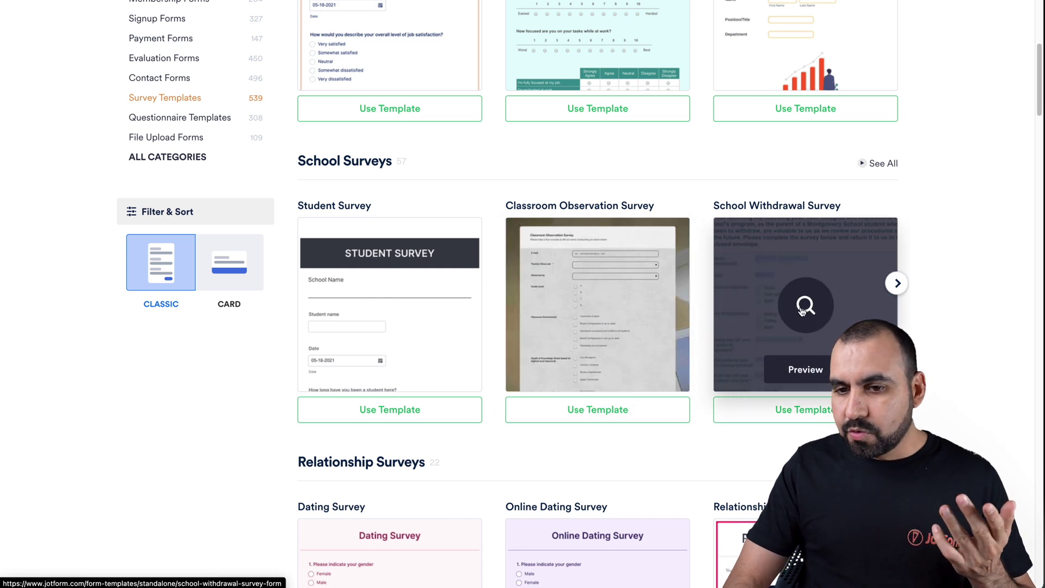
Preview the School Withdrawal Survey template and create a form from it.
click(785, 313)
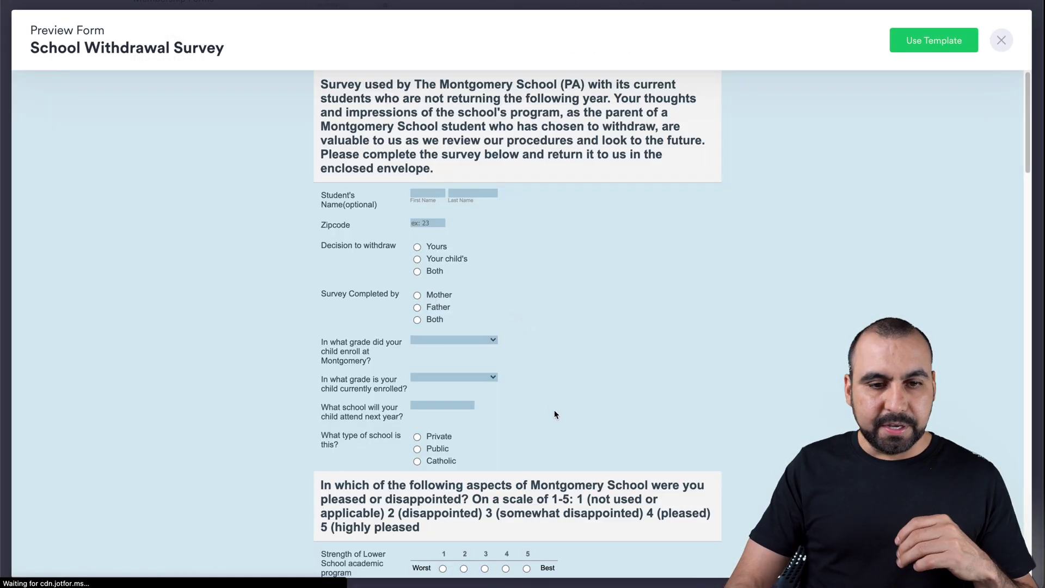
scroll(554, 415, down, 10)
scroll(554, 413, down, 15)
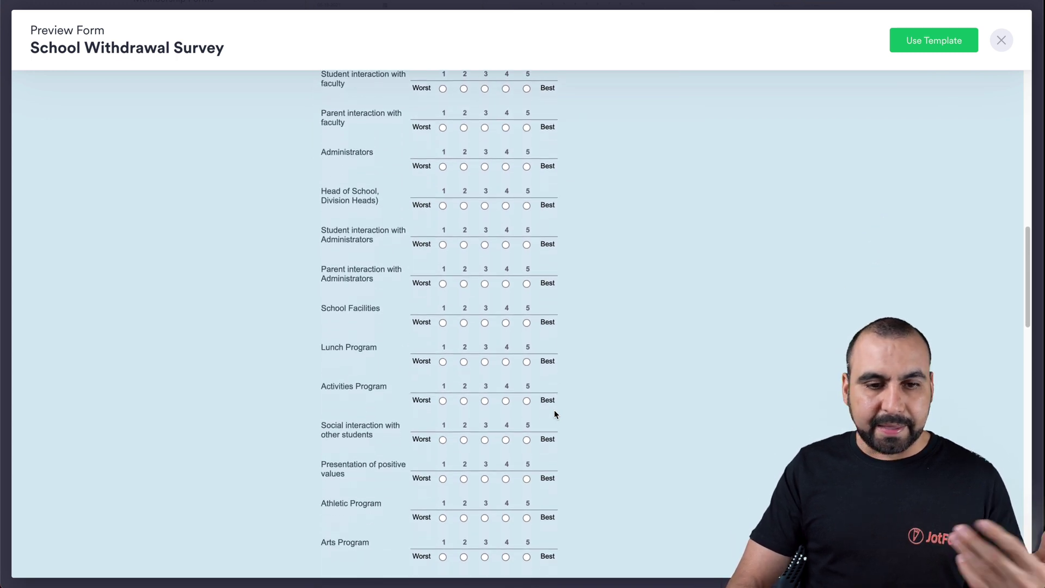
scroll(554, 413, down, 10)
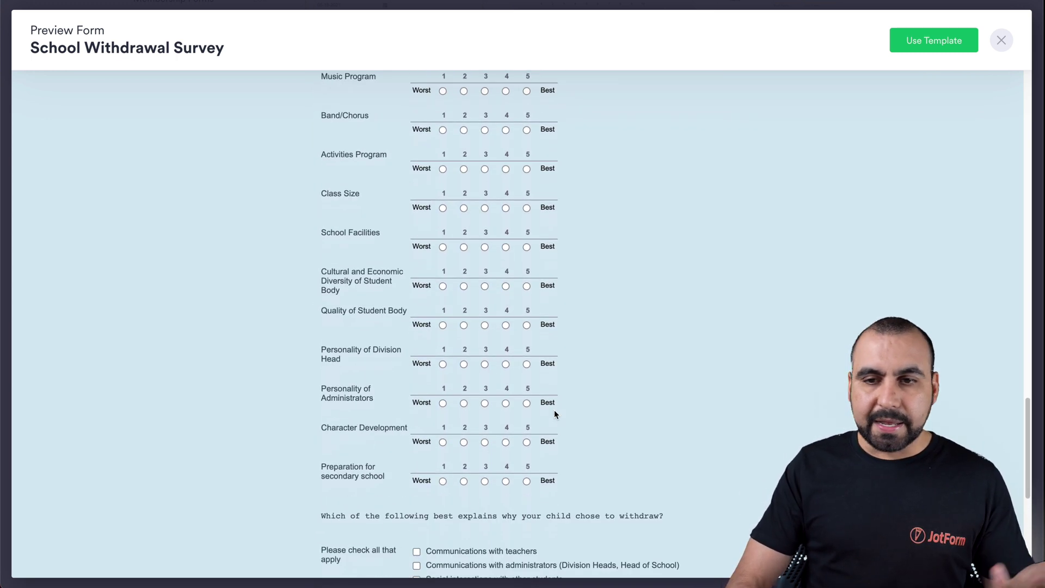
scroll(554, 414, up, 15)
scroll(554, 409, up, 7)
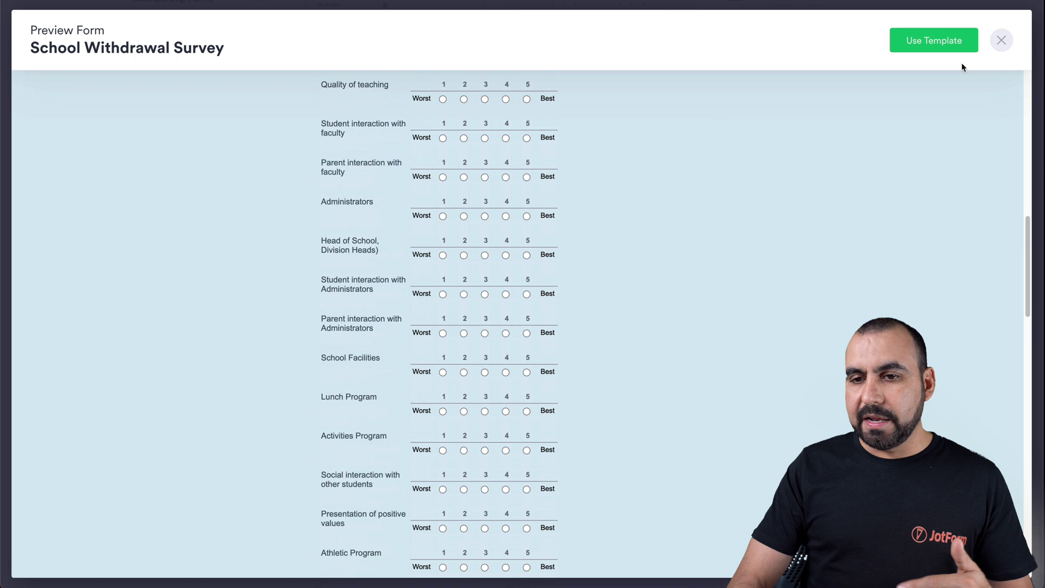
click(954, 41)
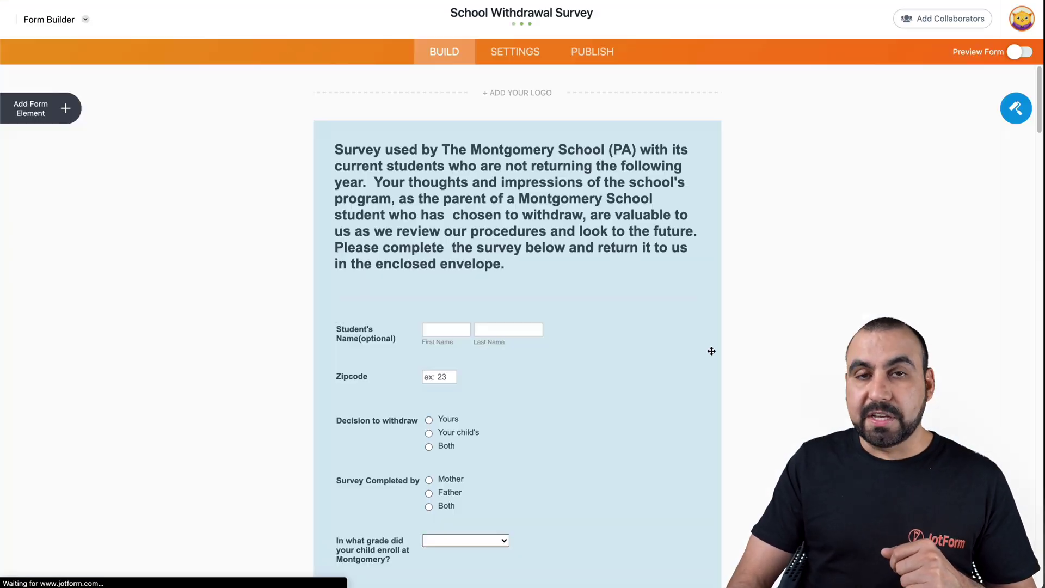
Trim the School Withdrawal Survey header paragraph so it reads just 'Survey'.
scroll(560, 442, down, 2)
scroll(560, 443, up, 2)
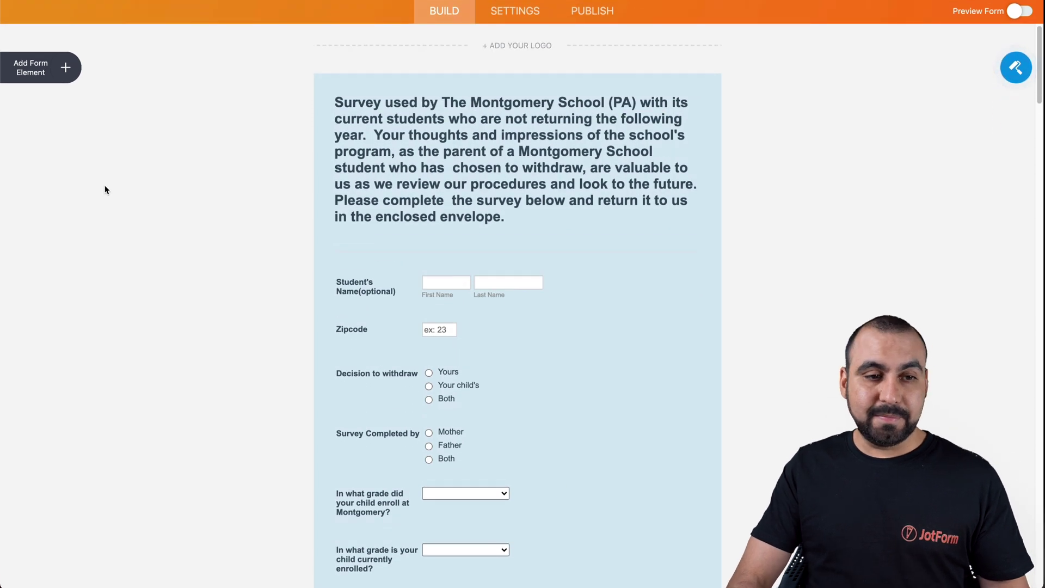
click(521, 195)
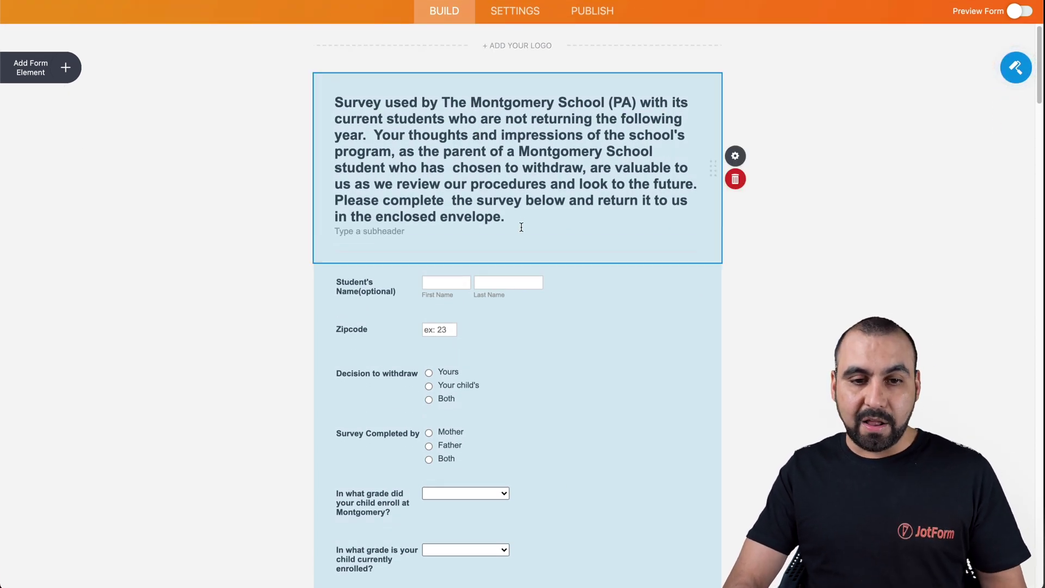
drag(509, 217, 537, 221)
click(406, 122)
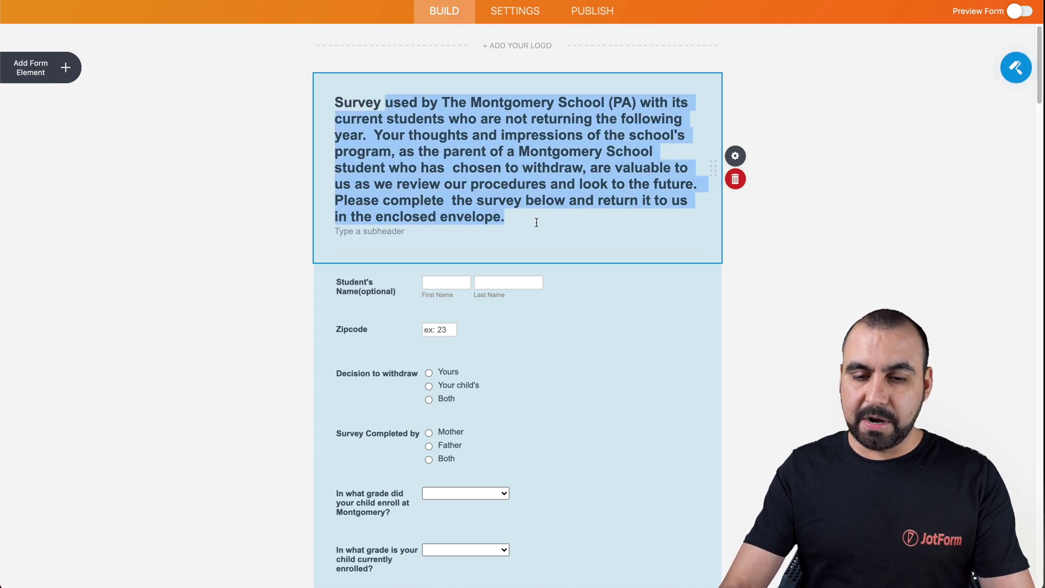
key(BackSpace)
Remove '(optional)' from the Student's Name label and open that question's properties.
click(358, 179)
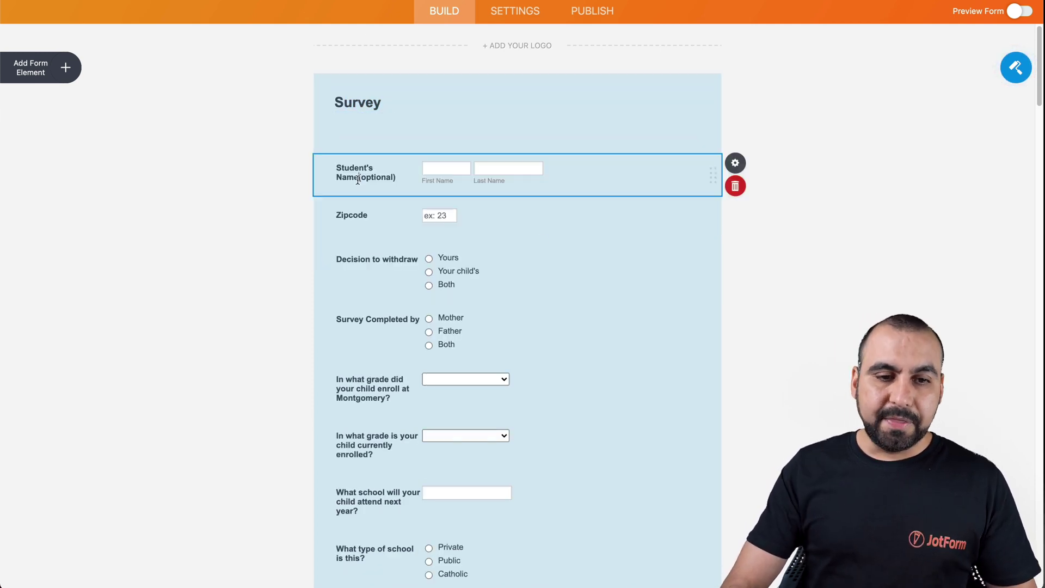
drag(359, 178, 399, 178)
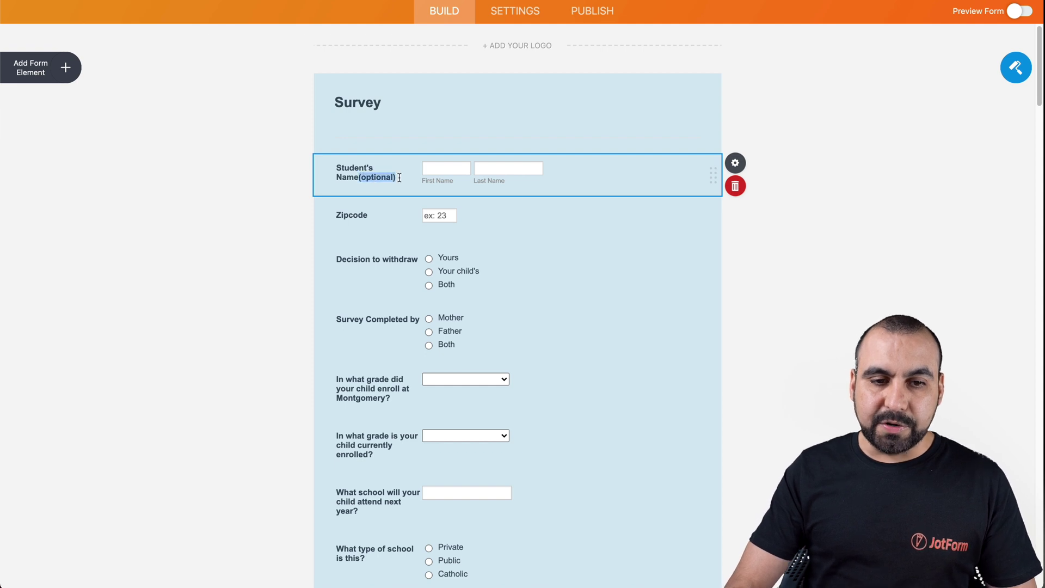
key(BackSpace)
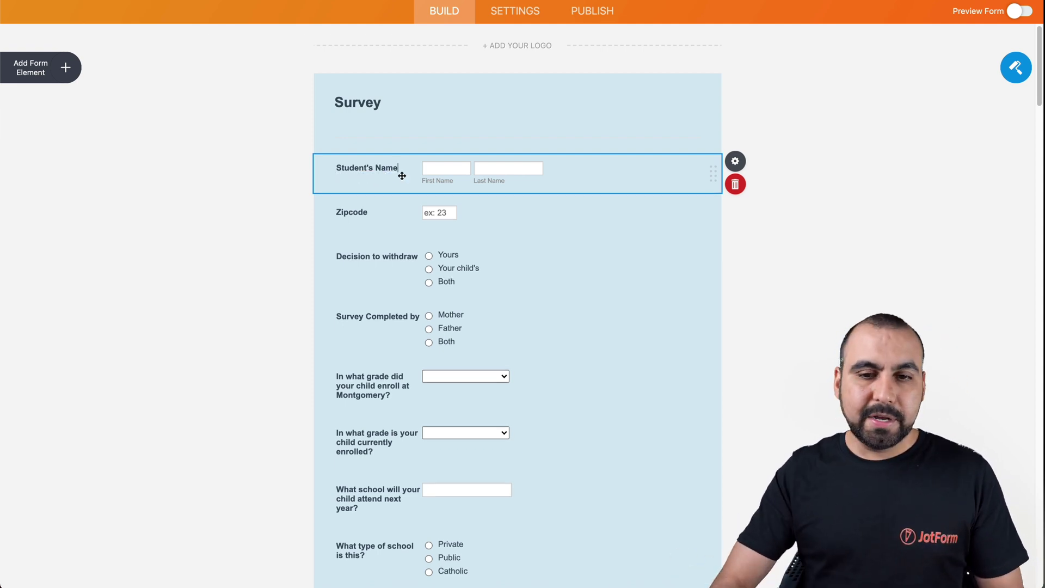
click(735, 161)
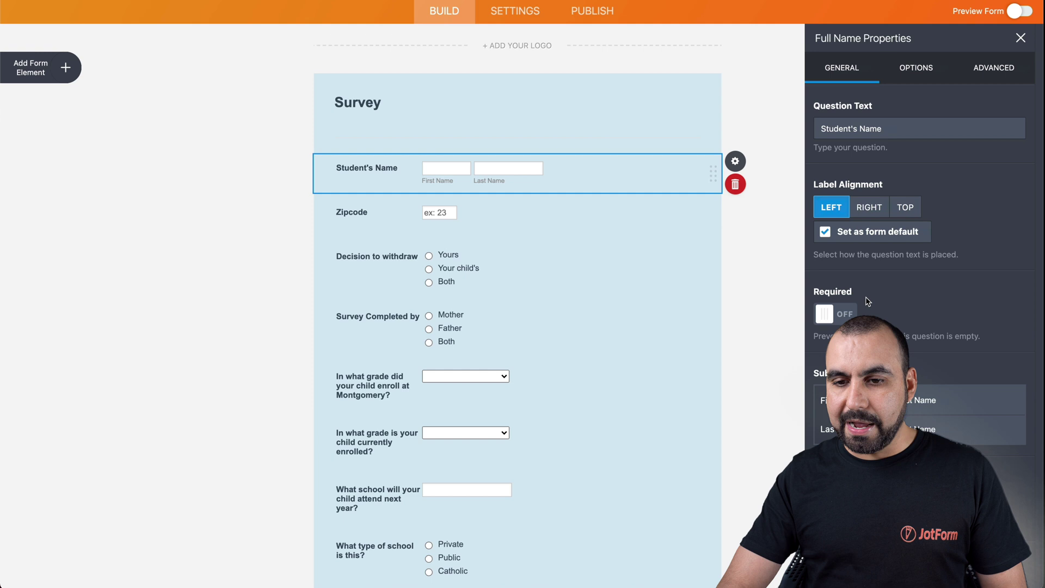